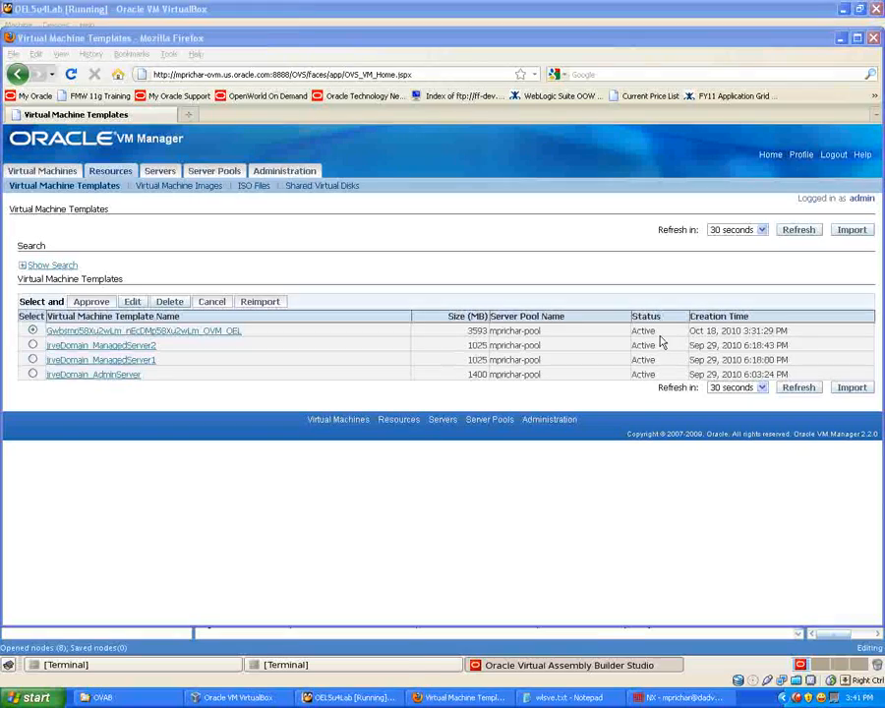
- Switch to the NX session's seed_pool terminal, enter the Gwbsmo58Xu2wLm_nEcDMp58Xu2wLm_OVM_OEL template directory, and list its files in detail
left_click(350, 697)
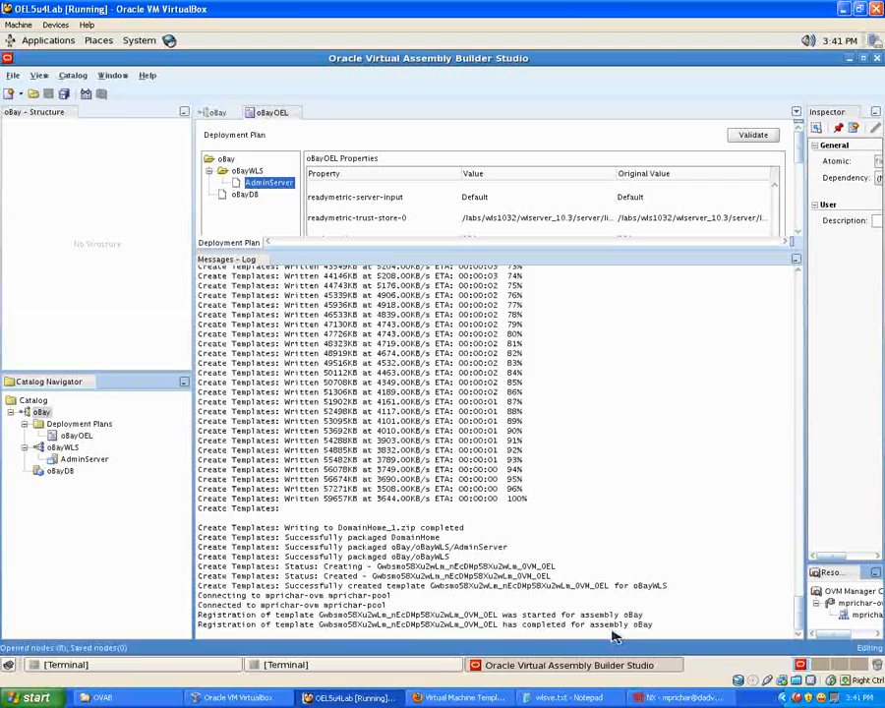
left_click(695, 700)
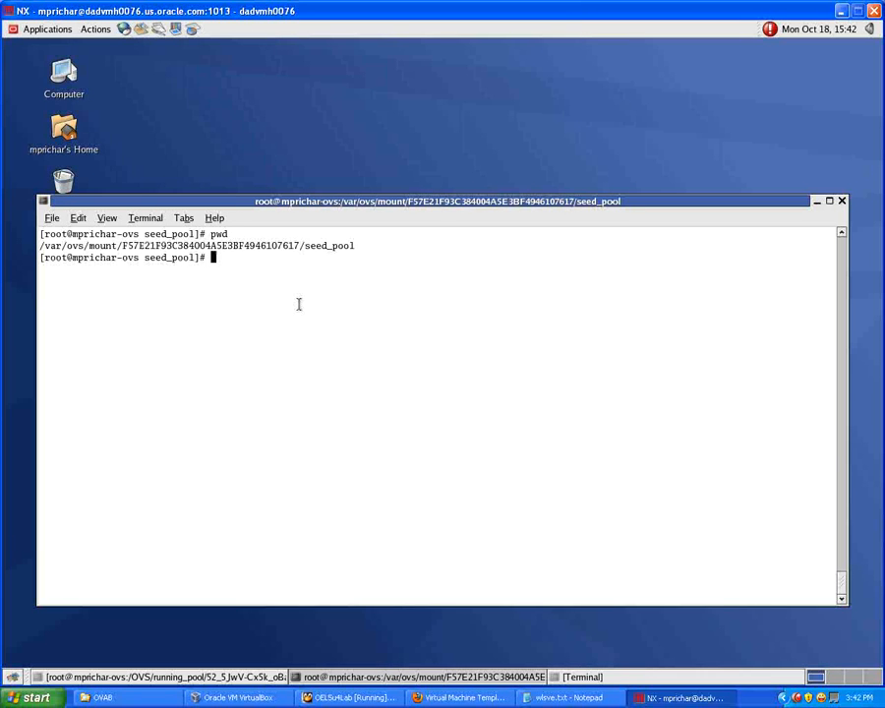
key("Return")
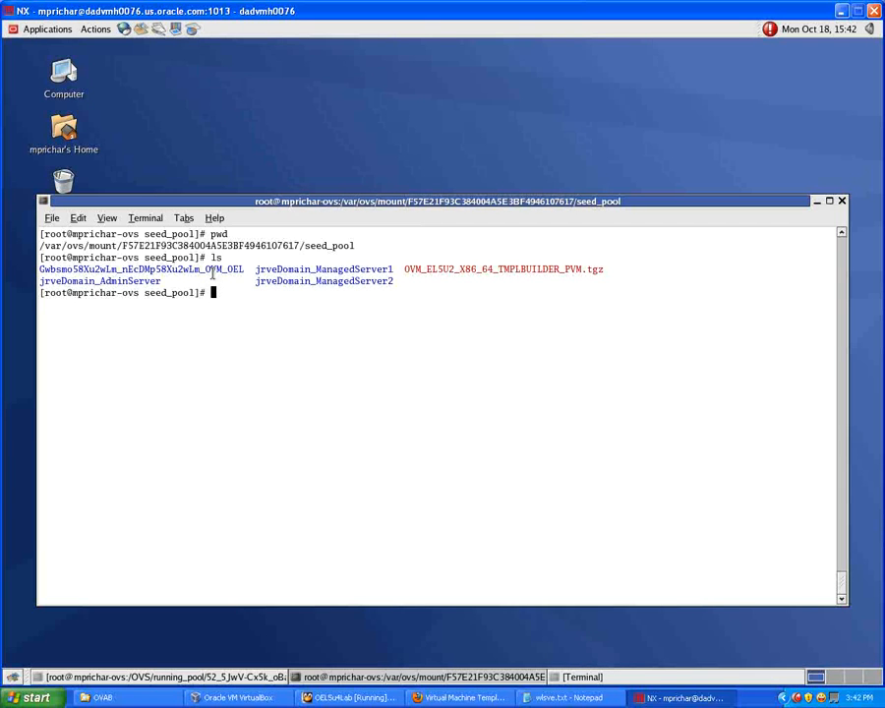
type("cd G")
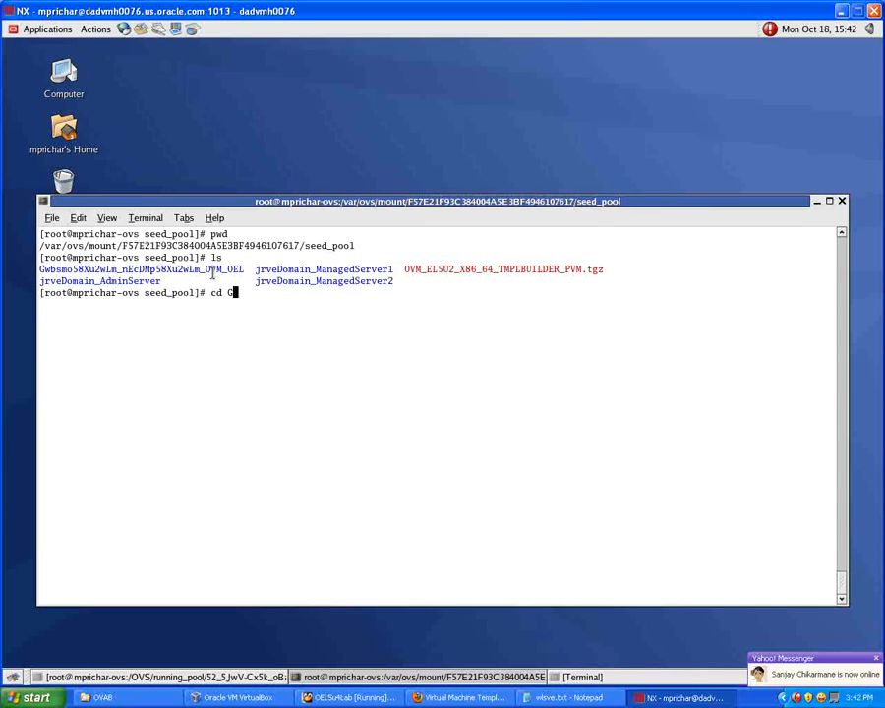
key("Tab")
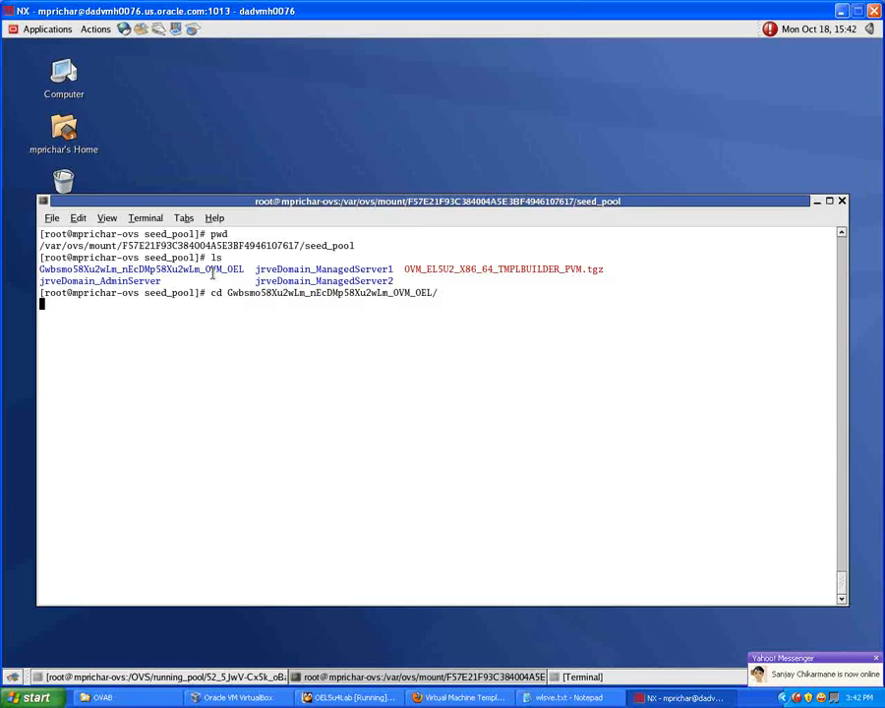
type("ls")
key("Return")
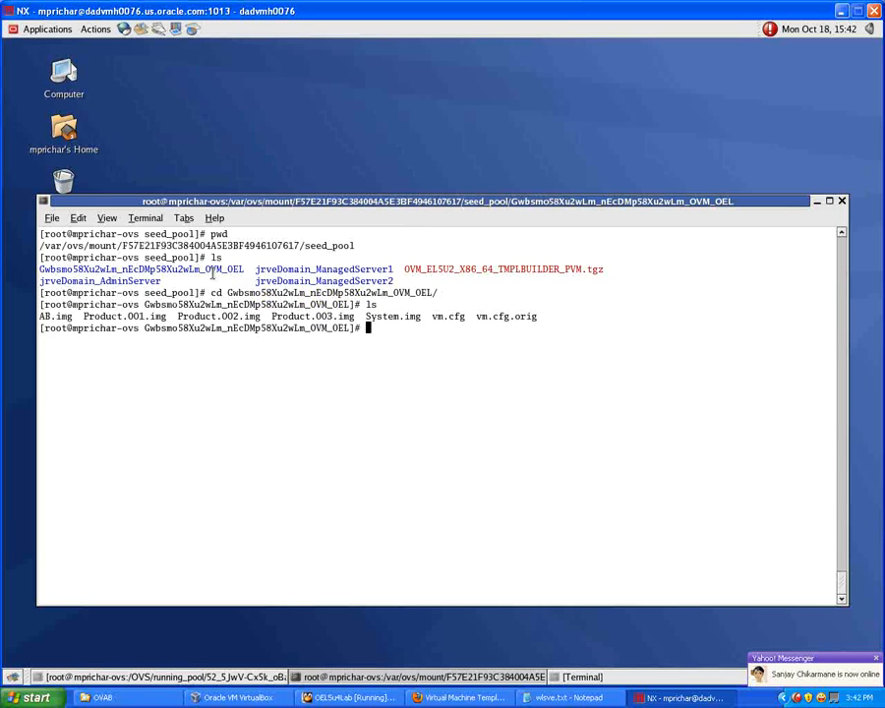
type("ls -al")
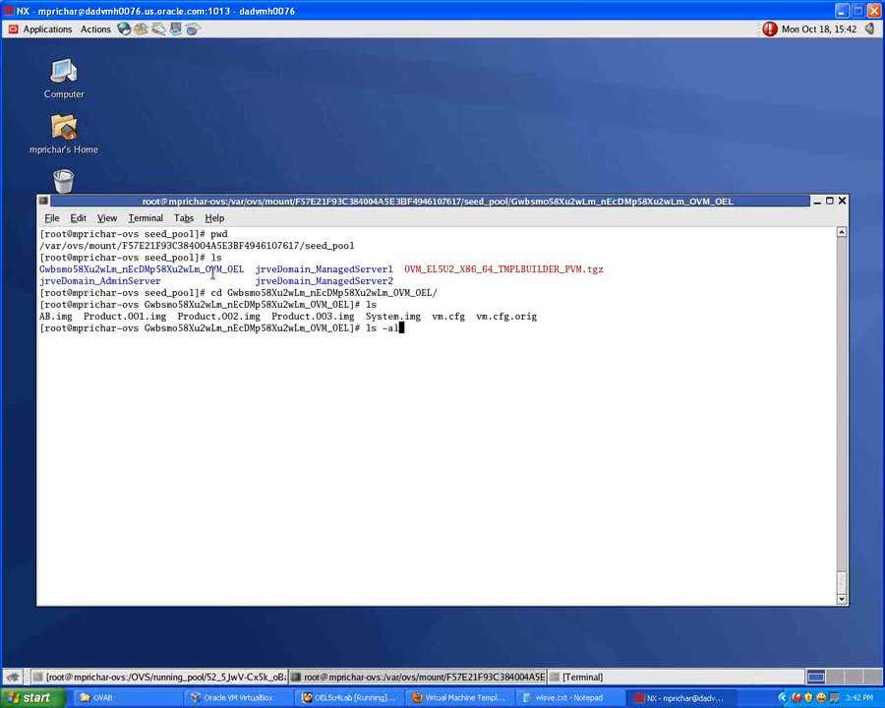
key("Return")
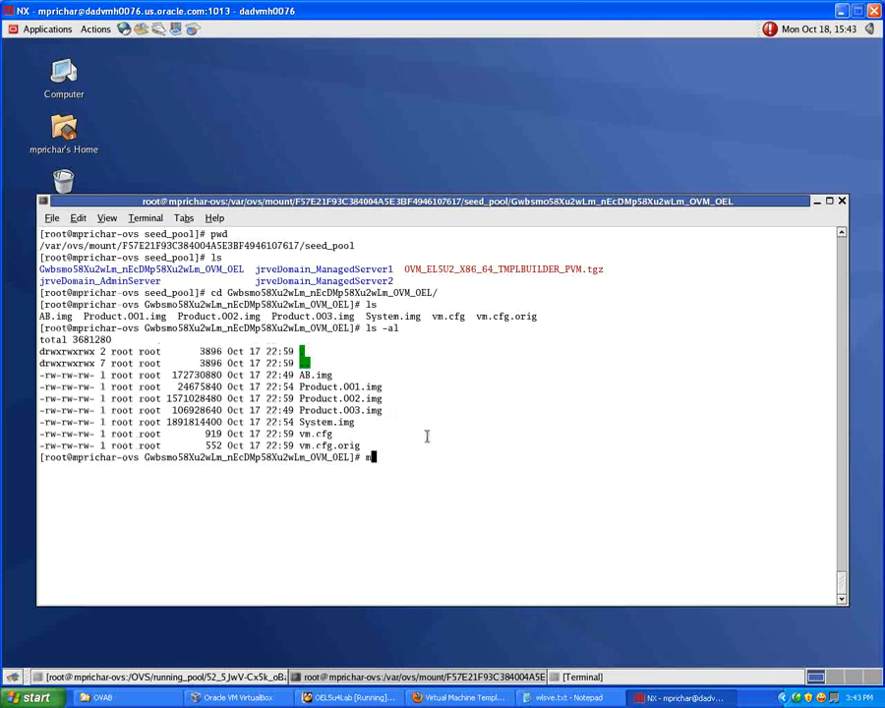
- Display the contents of the template's vm.cfg file, and return to Oracle Virtual Assembly Builder Studio
type("ore vm.cfg")
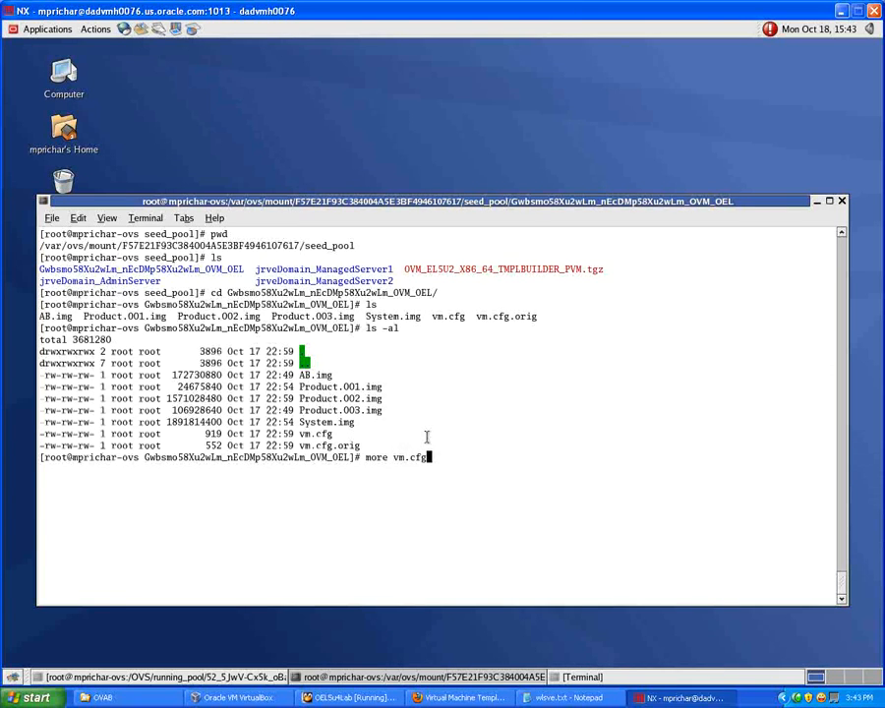
key("Return")
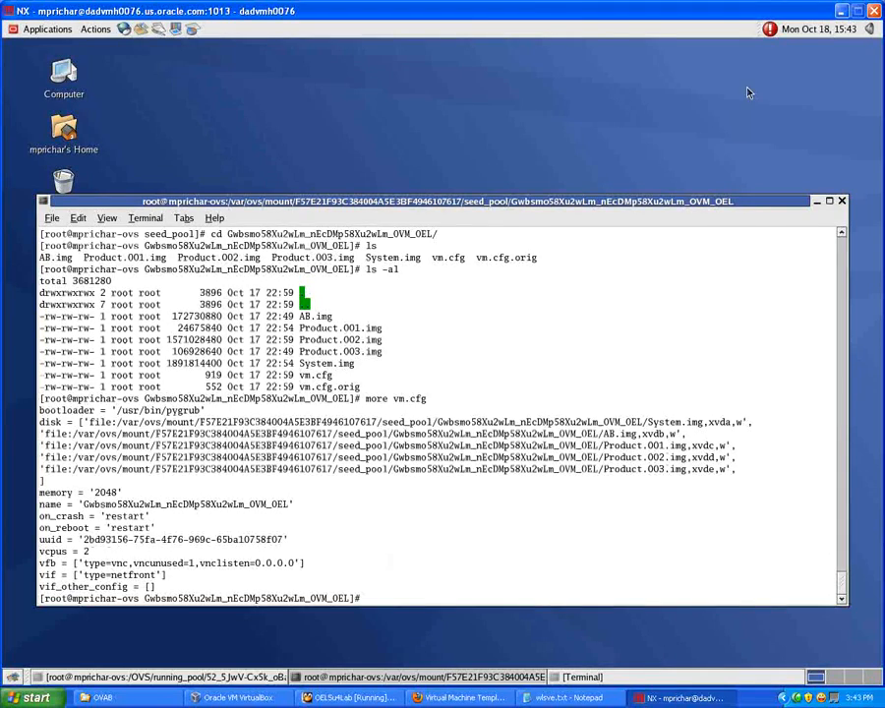
left_click(841, 11)
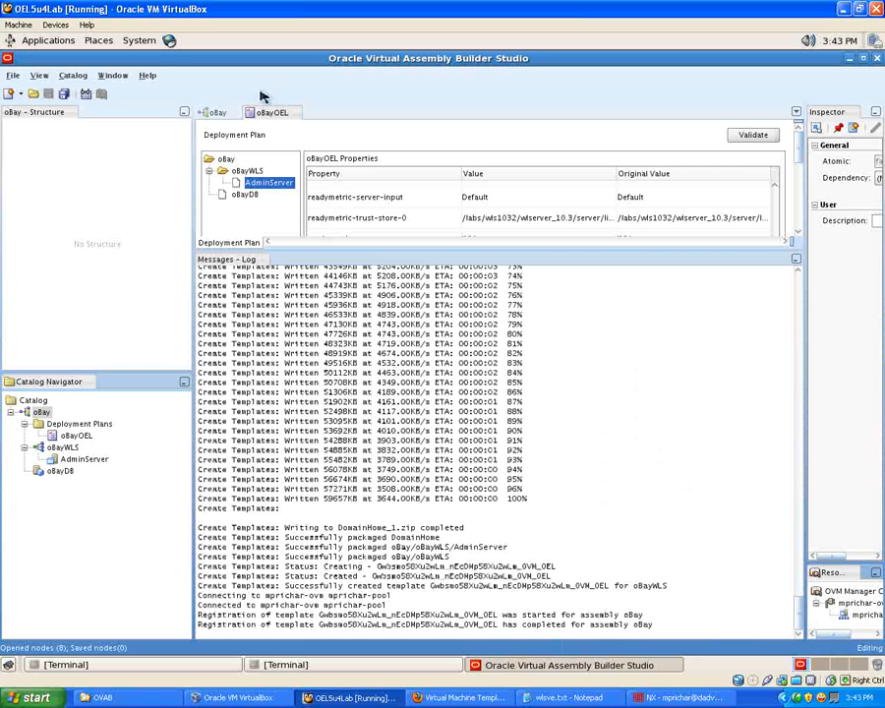
- Open the Assembly Status Overview and inspect the template creation status of oBayWLS and the template registration status of oBay
left_click(42, 76)
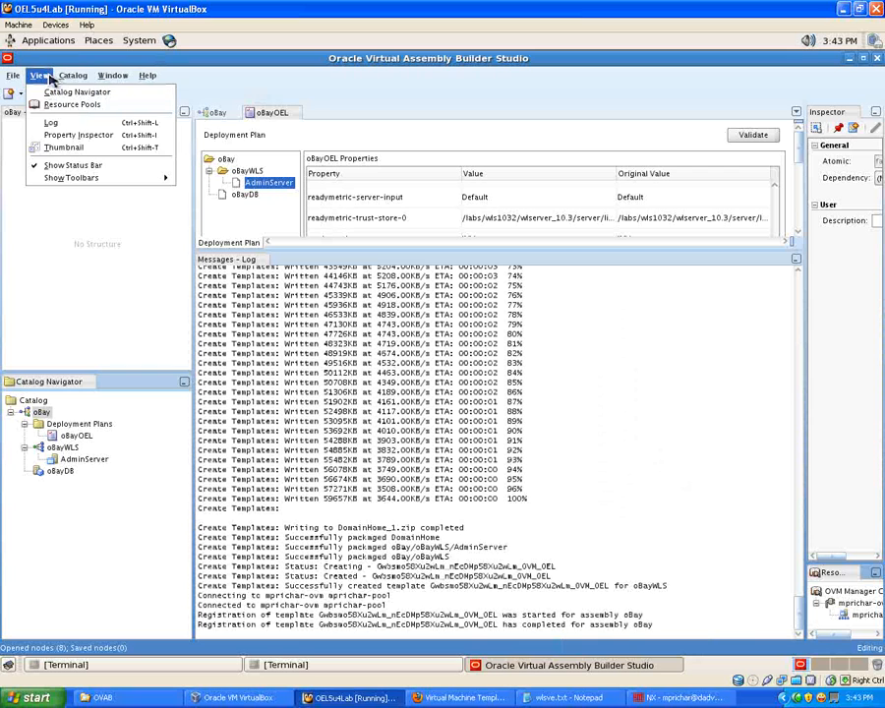
mouse_move(71, 76)
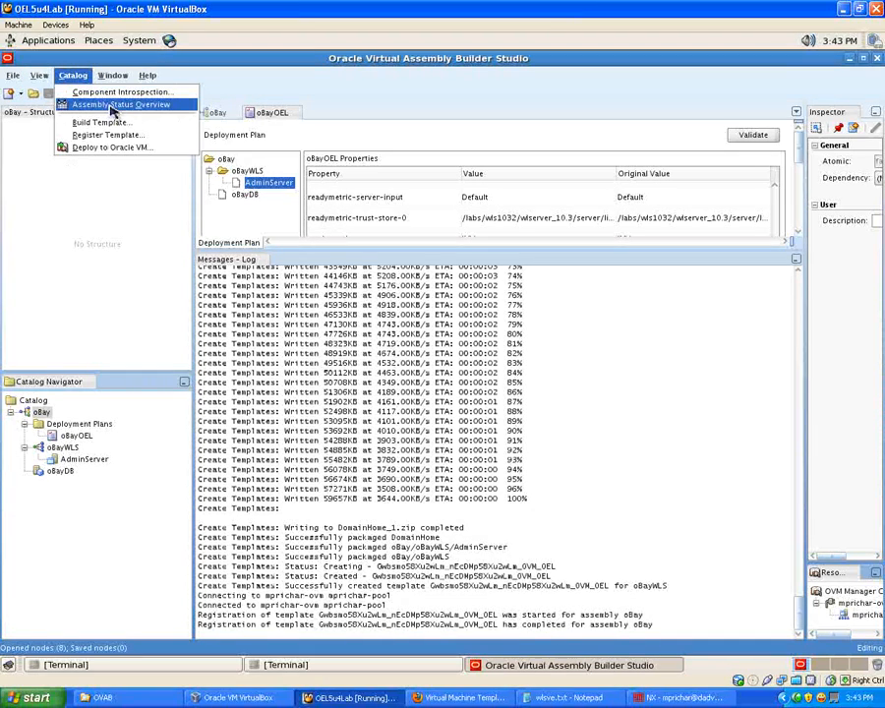
left_click(111, 110)
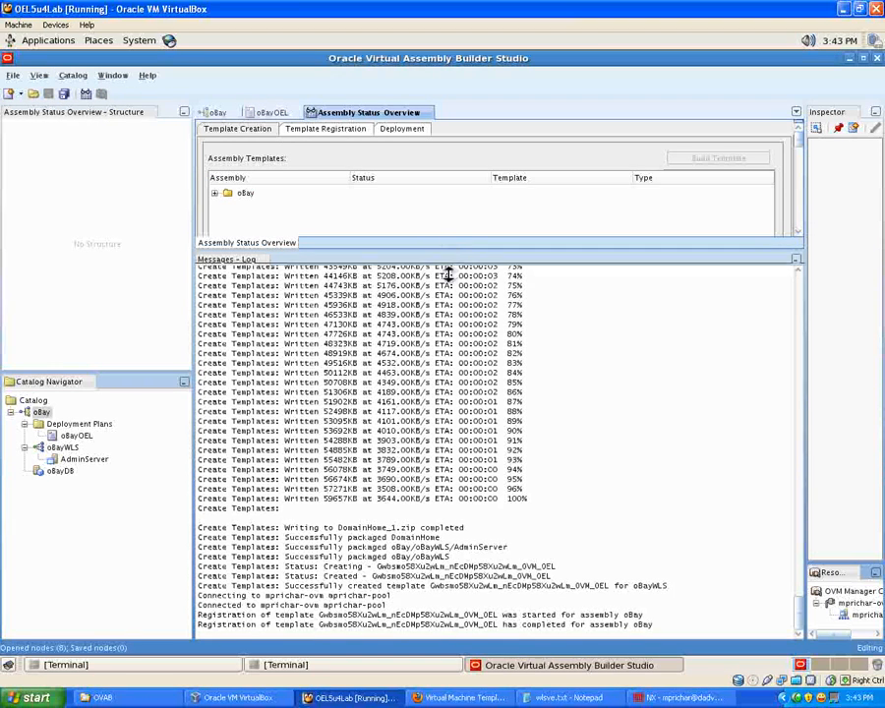
left_click(216, 194)
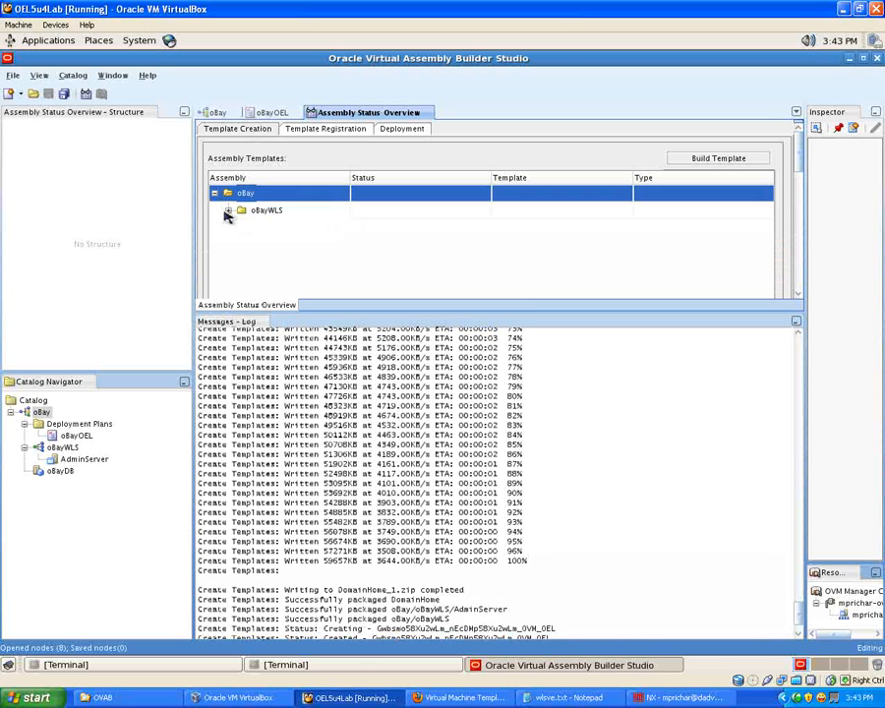
left_click(232, 212)
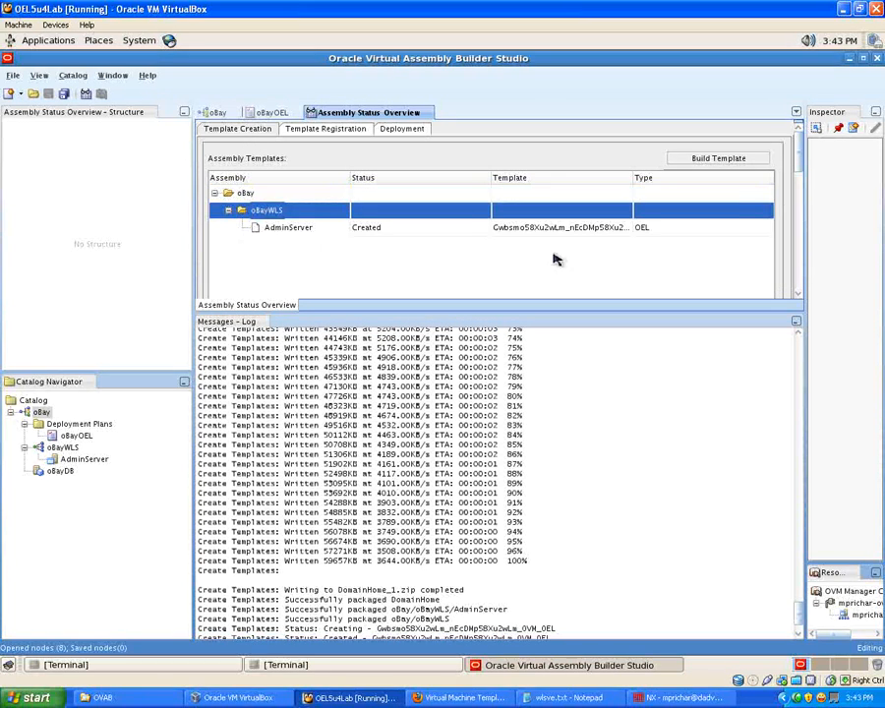
left_click(331, 129)
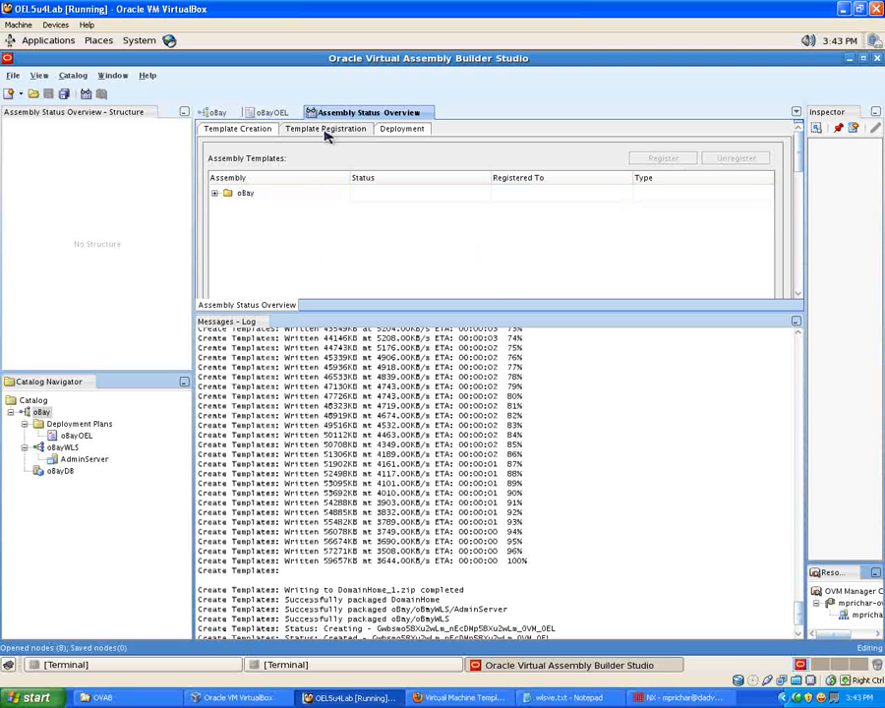
left_click(218, 196)
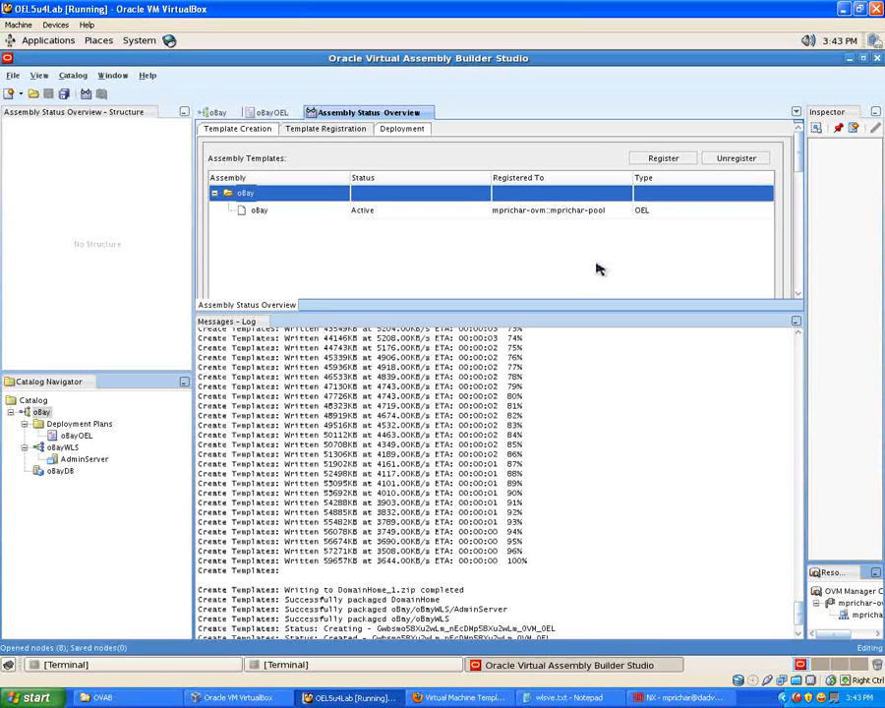
- Start deploying the oBay assembly to Oracle VM, using the oBayOEL deployment plan
right_click(40, 415)
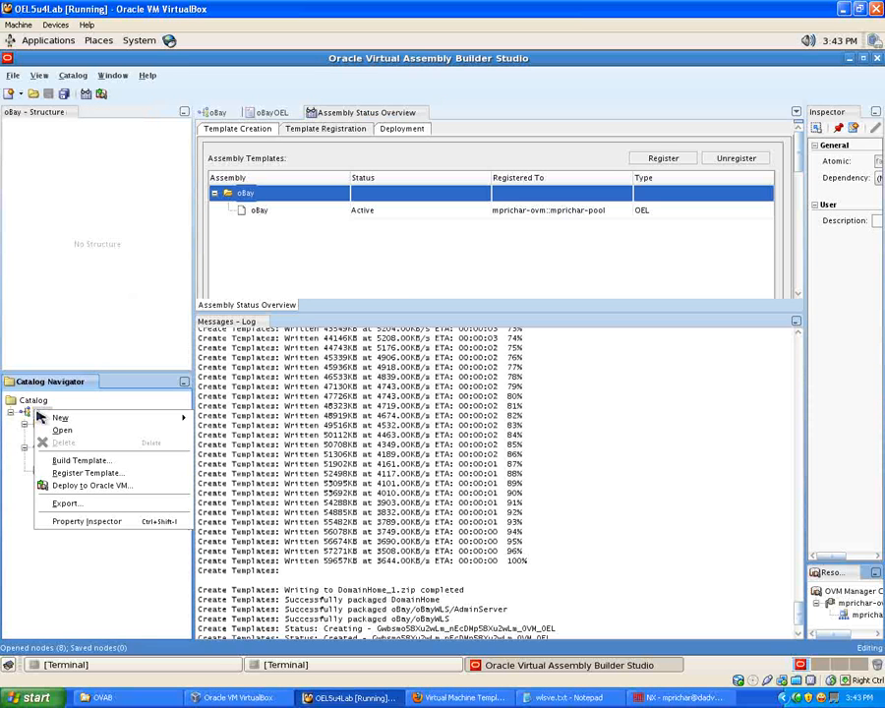
left_click(91, 486)
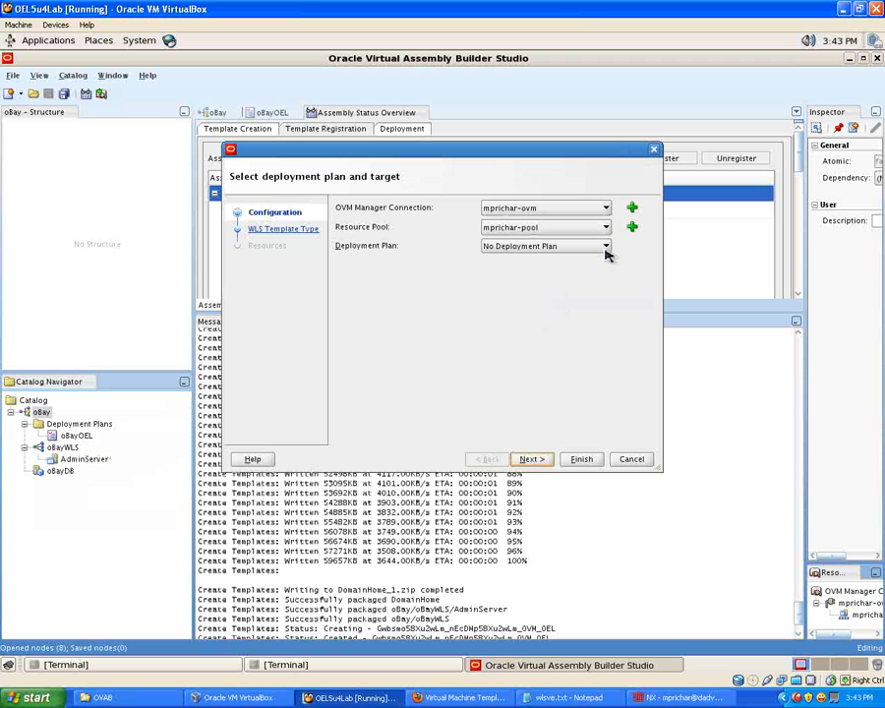
left_click(604, 247)
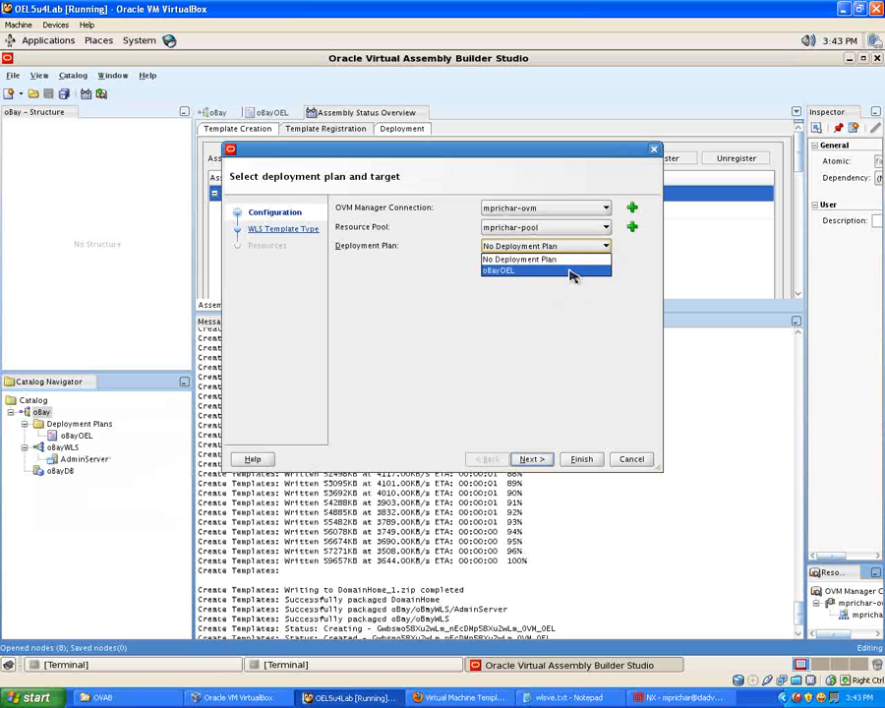
left_click(572, 271)
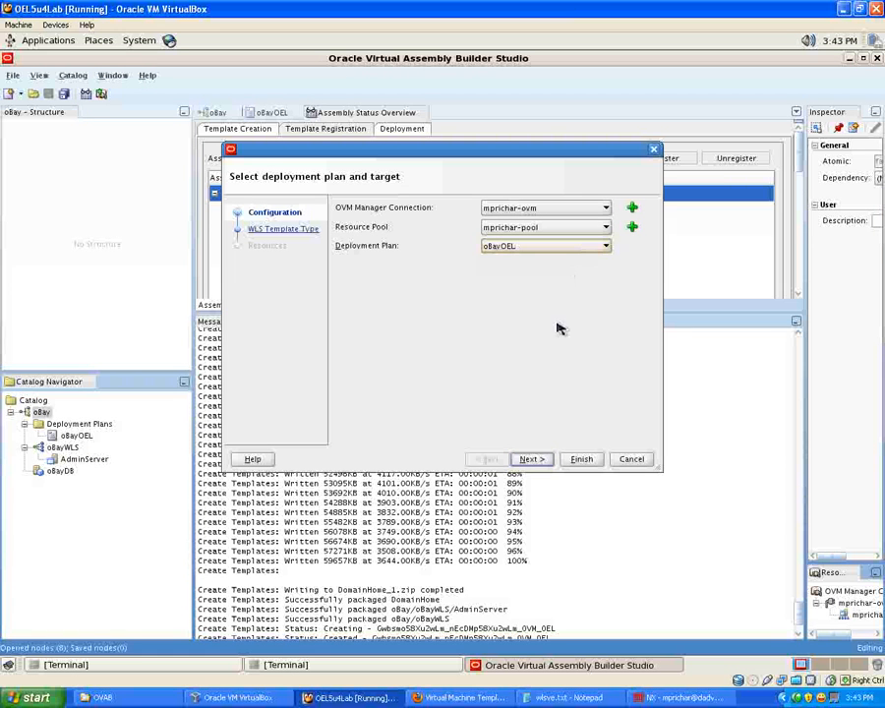
left_click(531, 460)
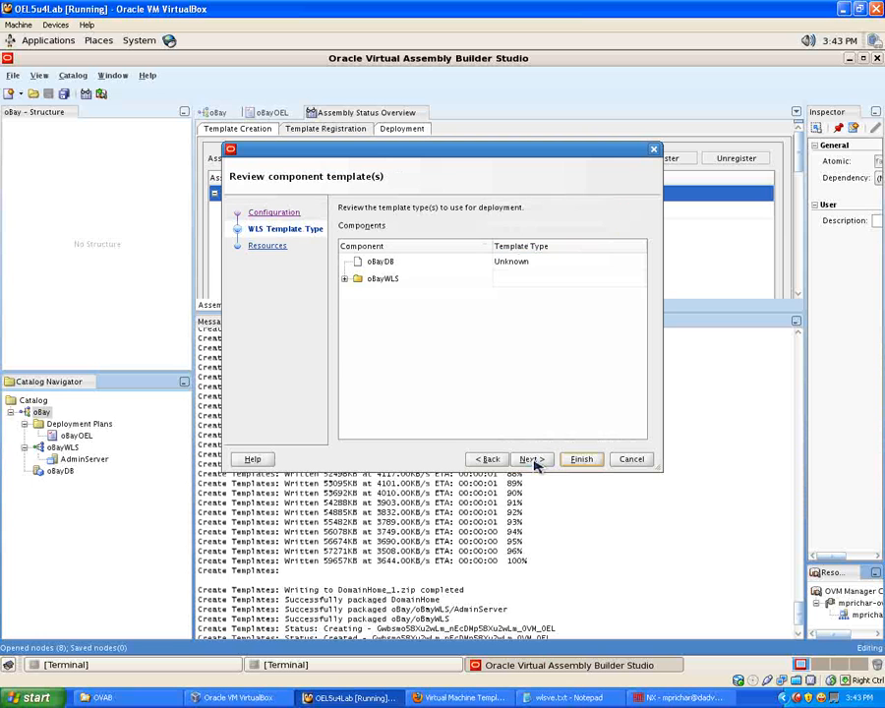
- Review the template type and resource requirements of the oBayWLS components, and launch the deployment
left_click(346, 279)
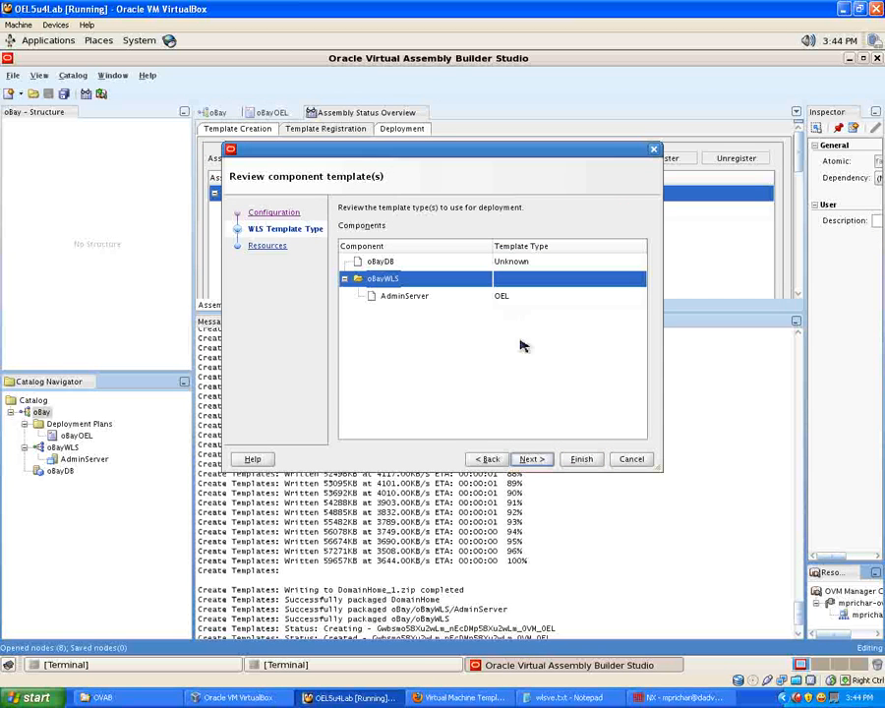
left_click(532, 459)
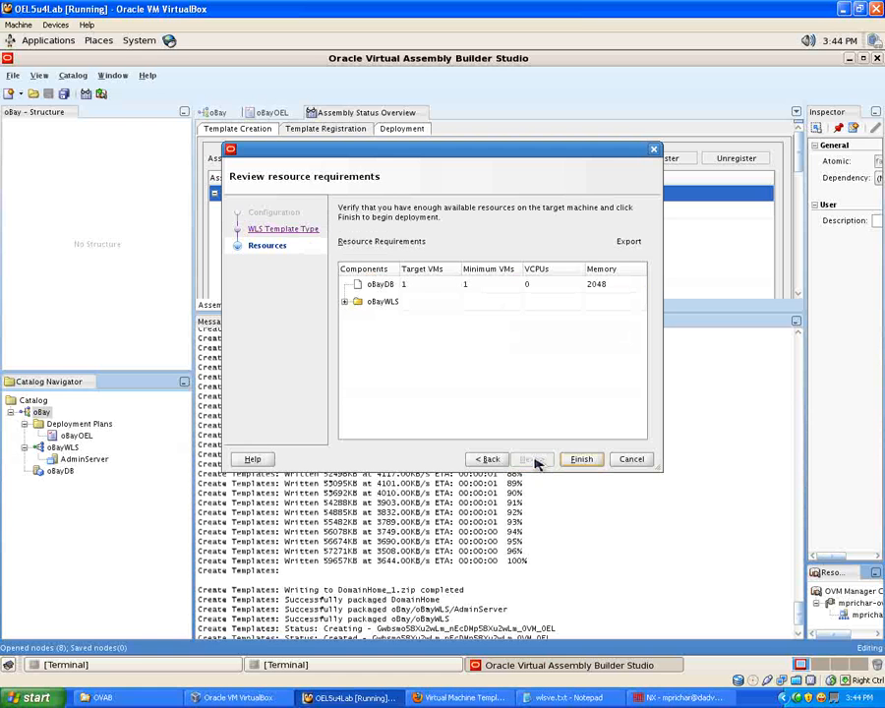
double_click(382, 301)
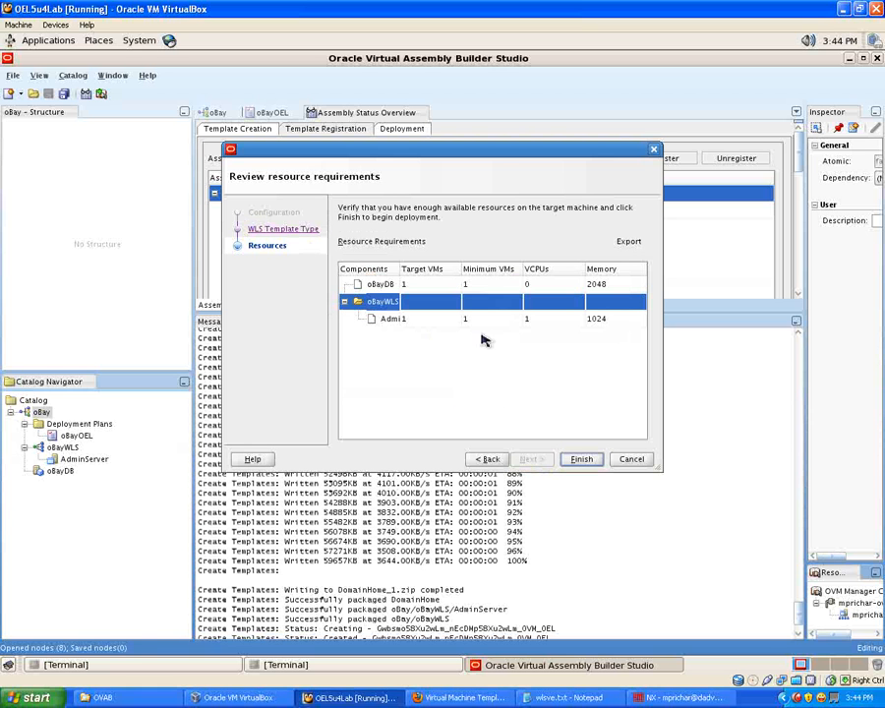
left_click(582, 461)
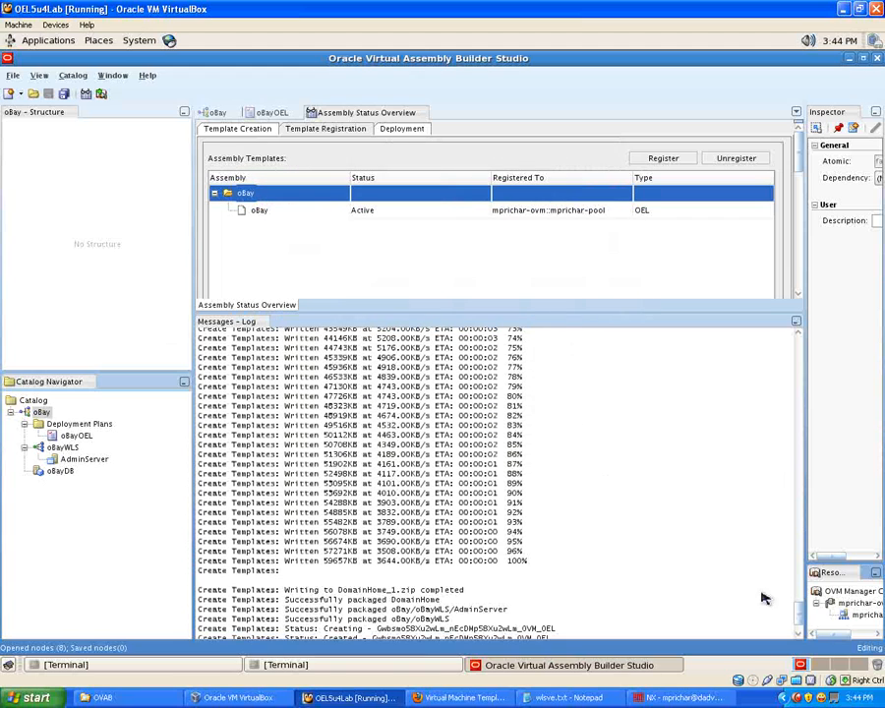
- Examine oBay's newest deployment state changes in the message log, and dismiss the chat window that pops up
left_click_drag(799, 613, 801, 627)
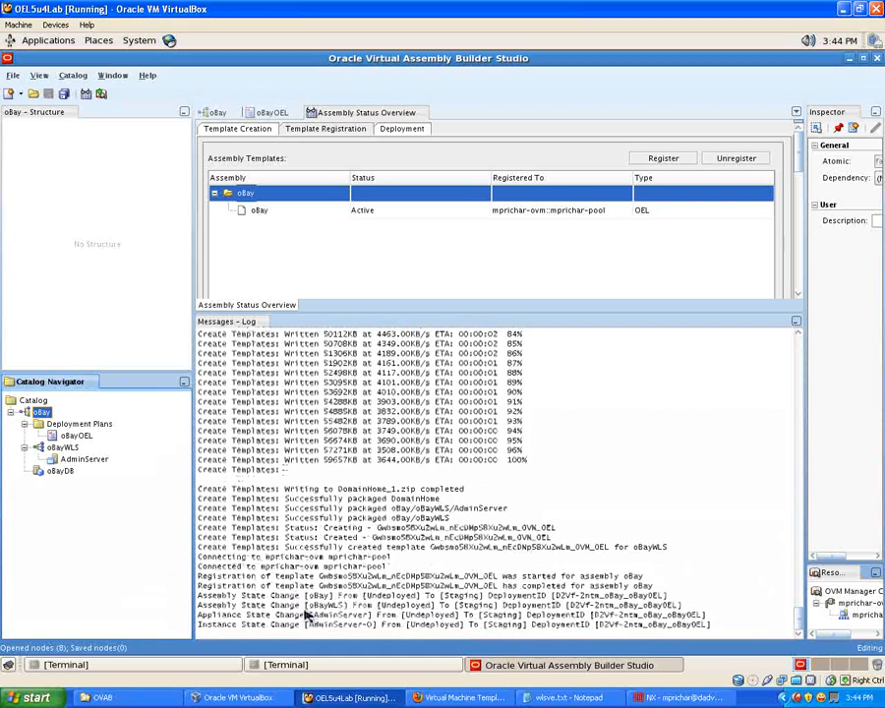
double_click(319, 604)
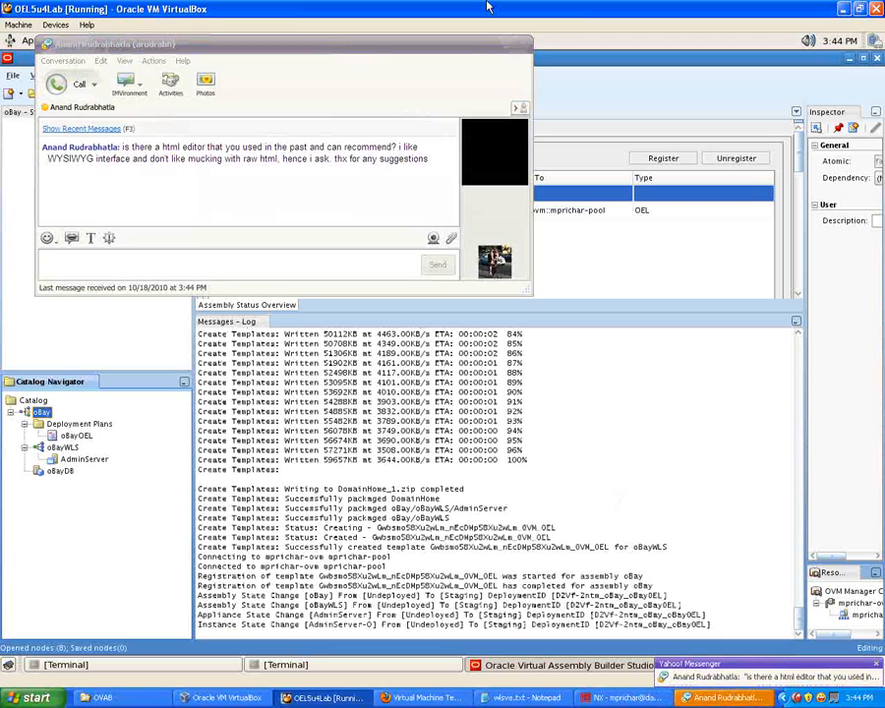
left_click(503, 51)
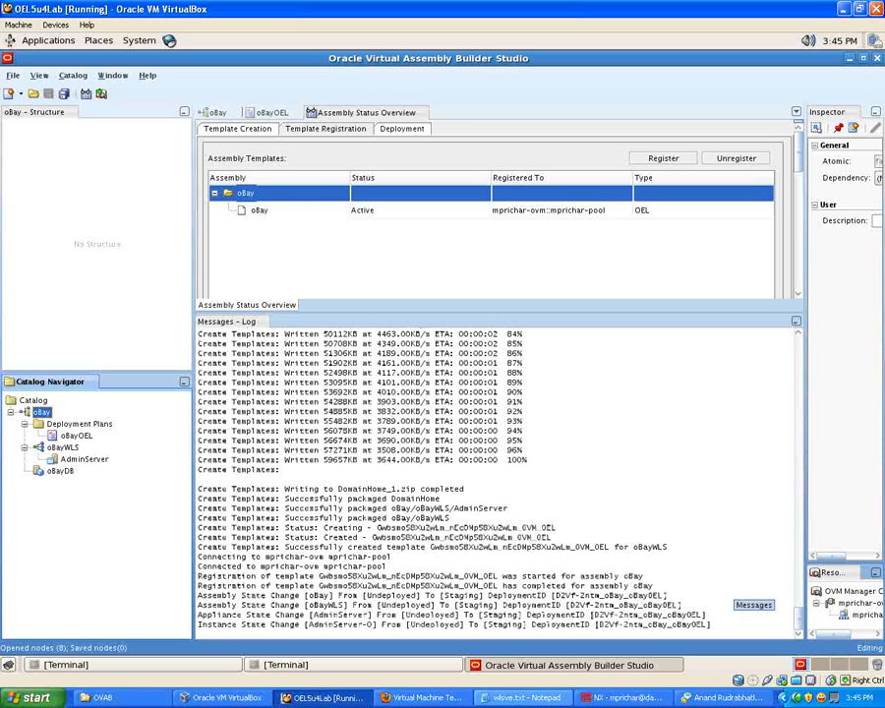
- Switch to Oracle VM Manager in Firefox and check the status of the virtual machines, refreshing the list
left_click(442, 698)
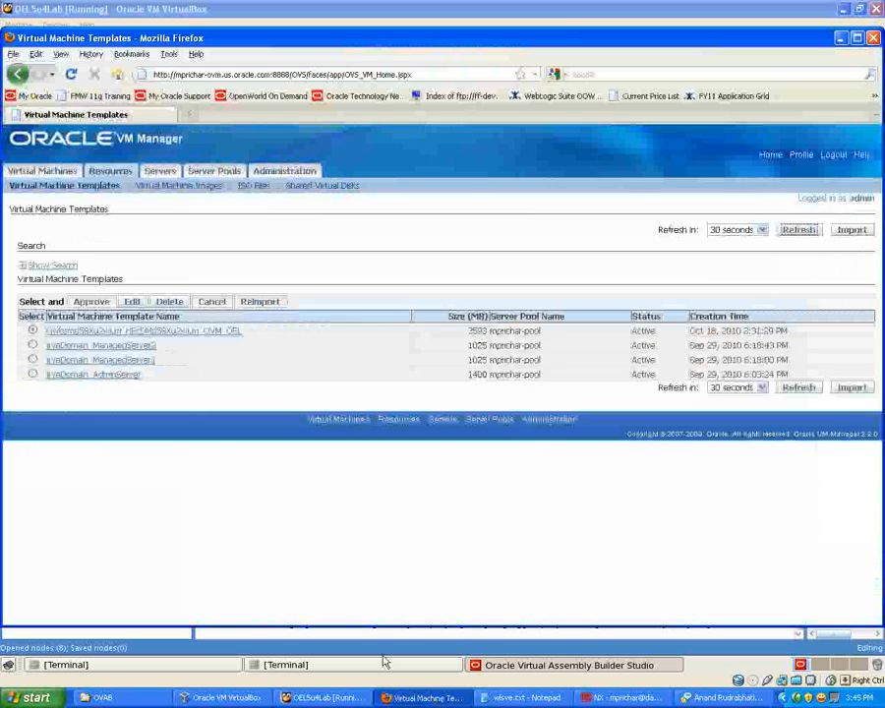
left_click(34, 173)
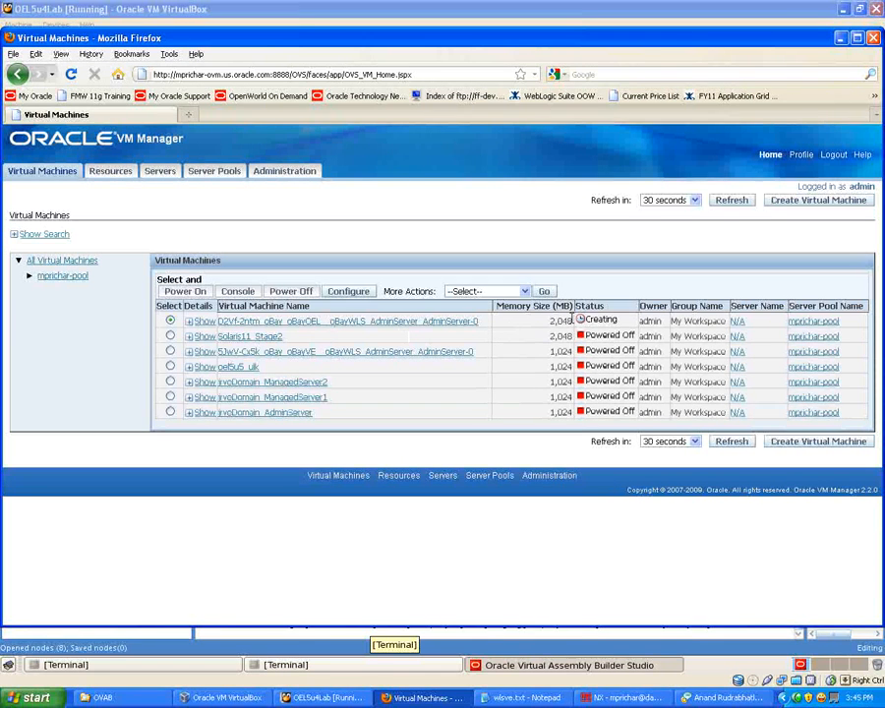
left_click(731, 200)
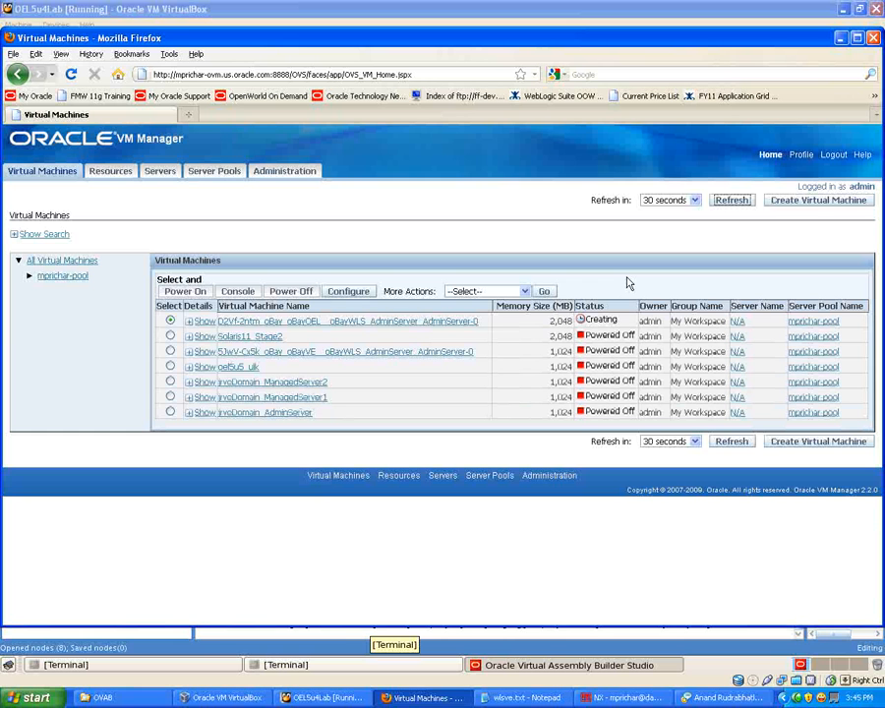
double_click(797, 698)
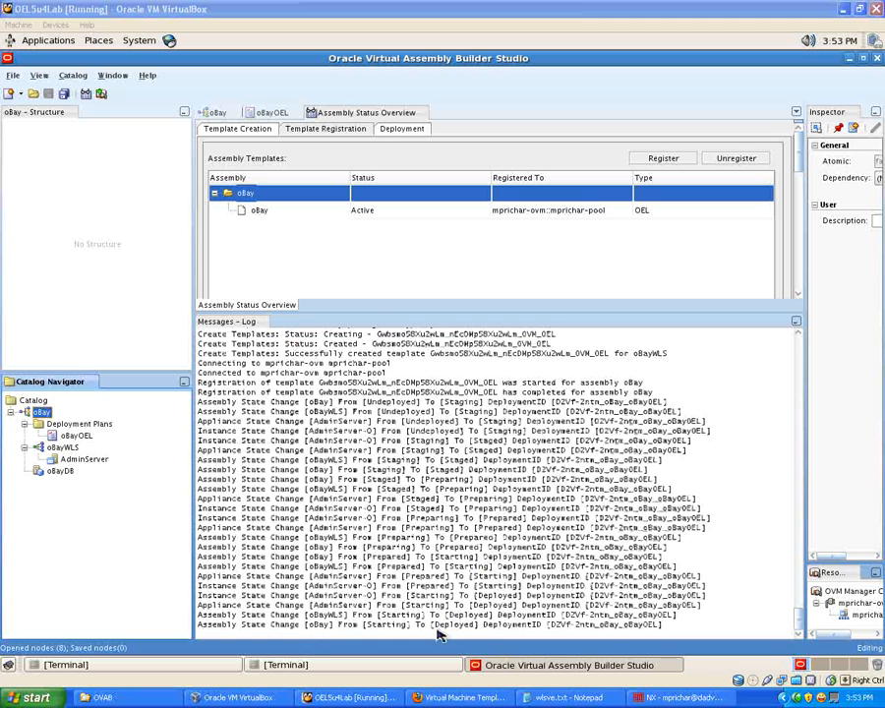
- Check oBay's deployment status in the assembly overview, and switch to Oracle VM Manager in Firefox to view the virtual machines
left_click(402, 129)
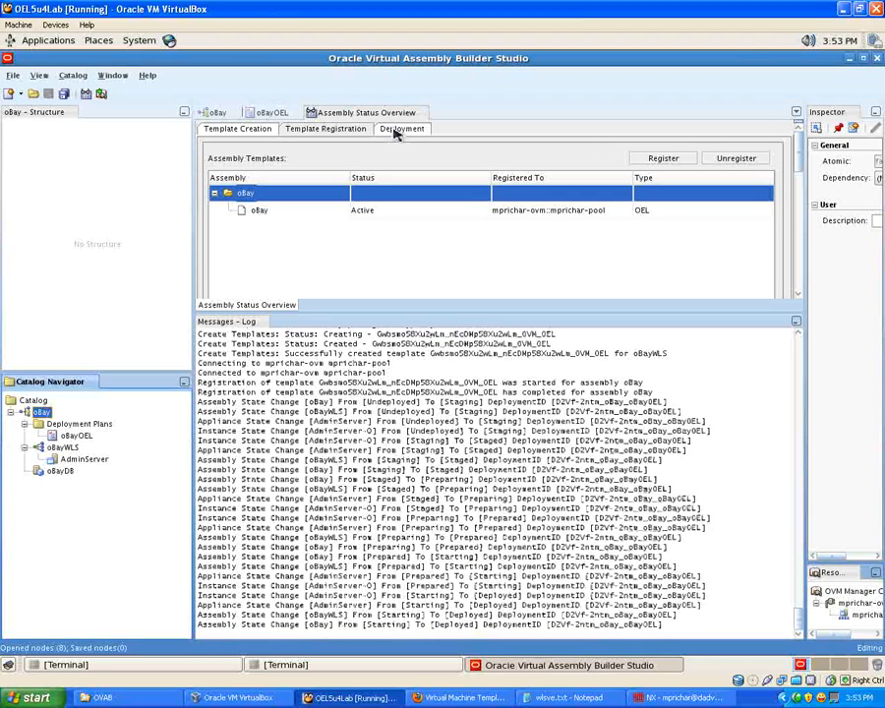
left_click(216, 193)
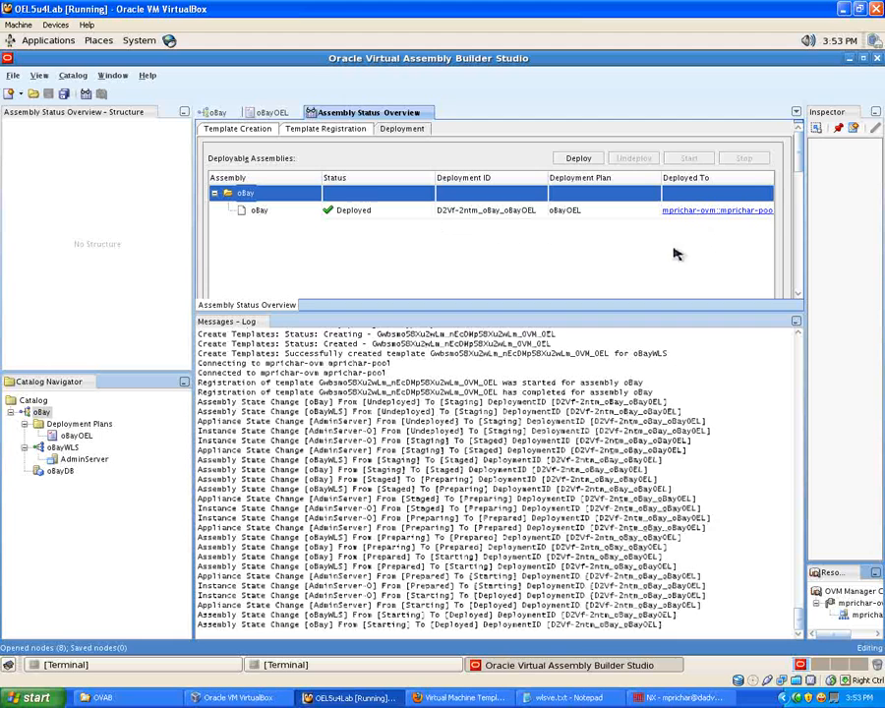
left_click(458, 697)
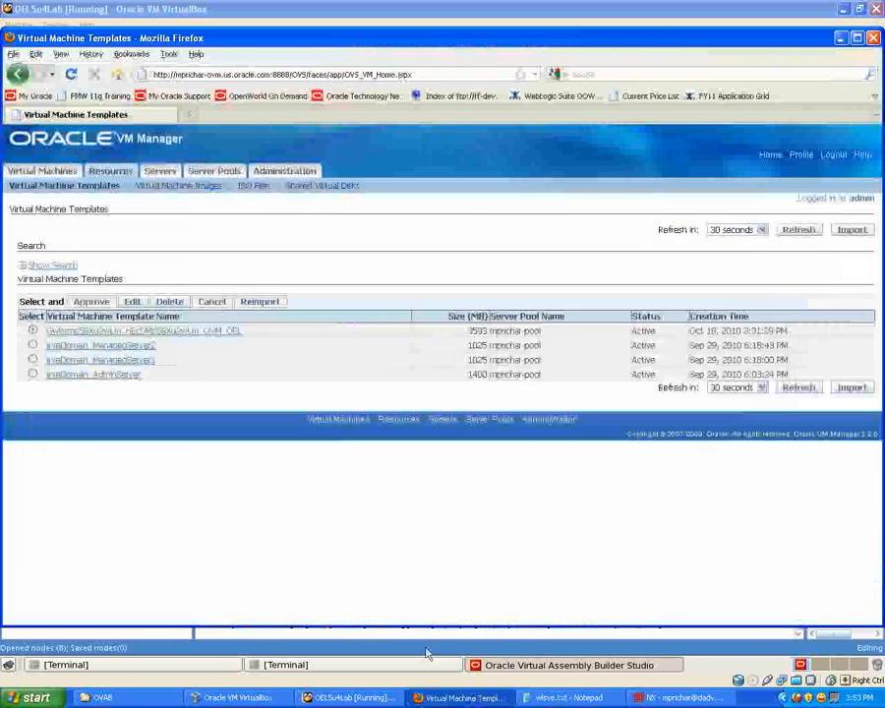
left_click(44, 173)
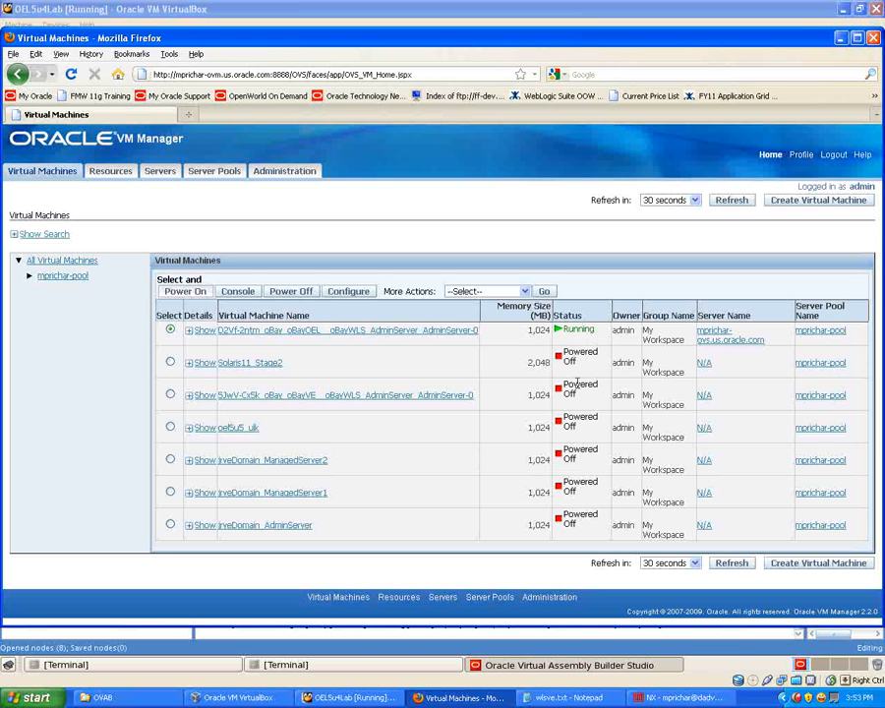
- Switch to the NX session's terminal, list running_pool, enter the 110_D2Vf-2ntm_oBay_oBayOEL__oBayWLS_AdminServer_AdminServer-0 directory and list its files with ls -al
left_click(677, 699)
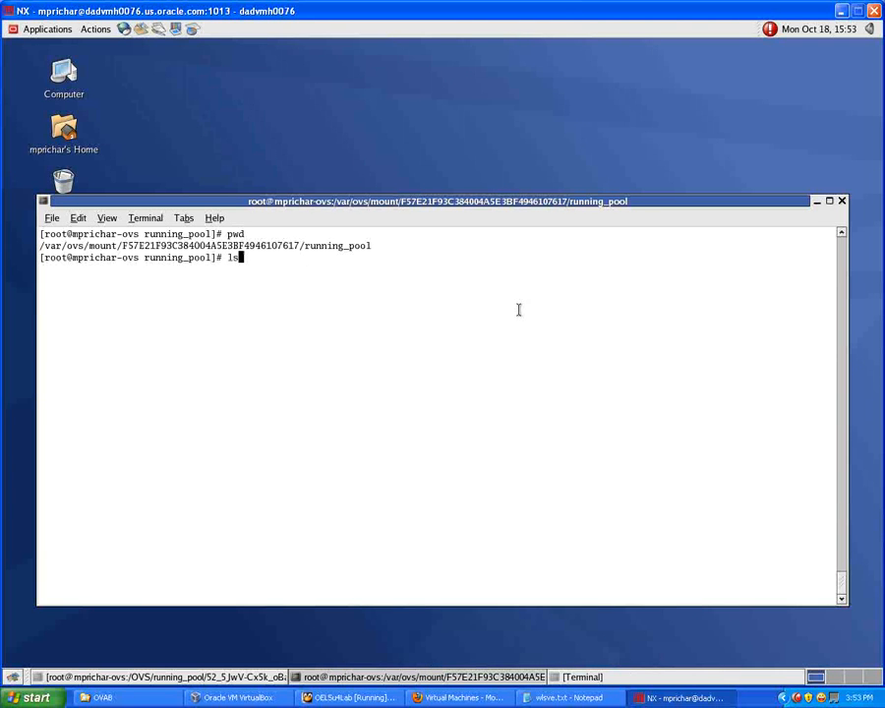
key("Return")
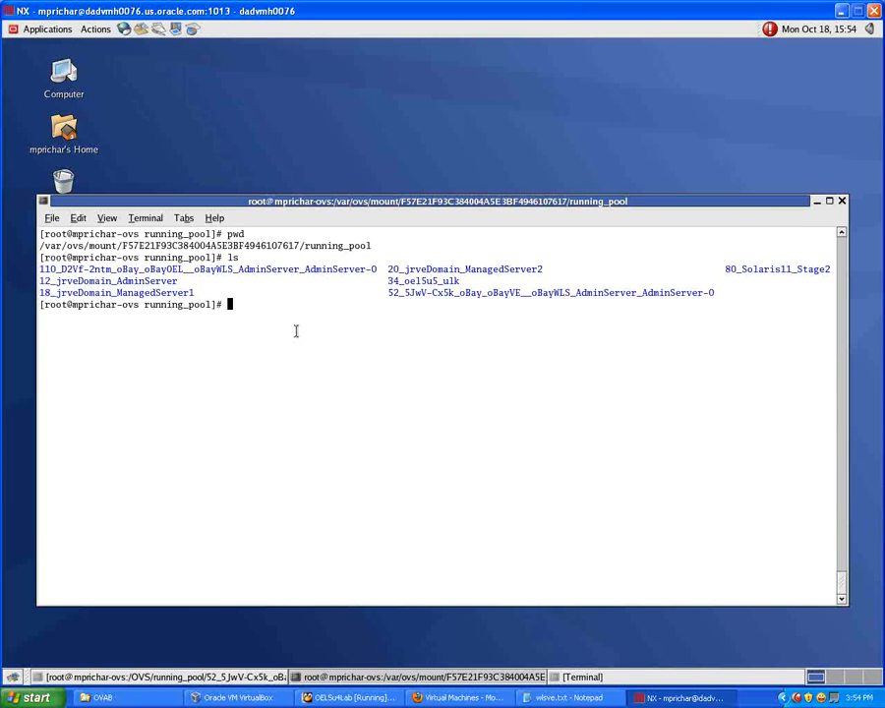
type("cd 110")
key("Tab")
key("Return")
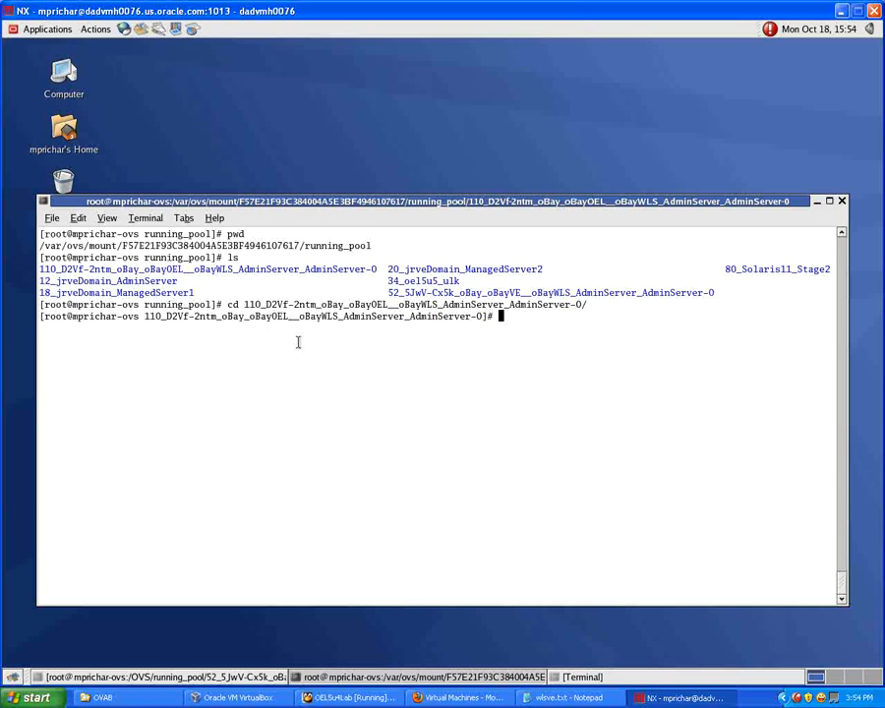
type("ls -al")
key("Return")
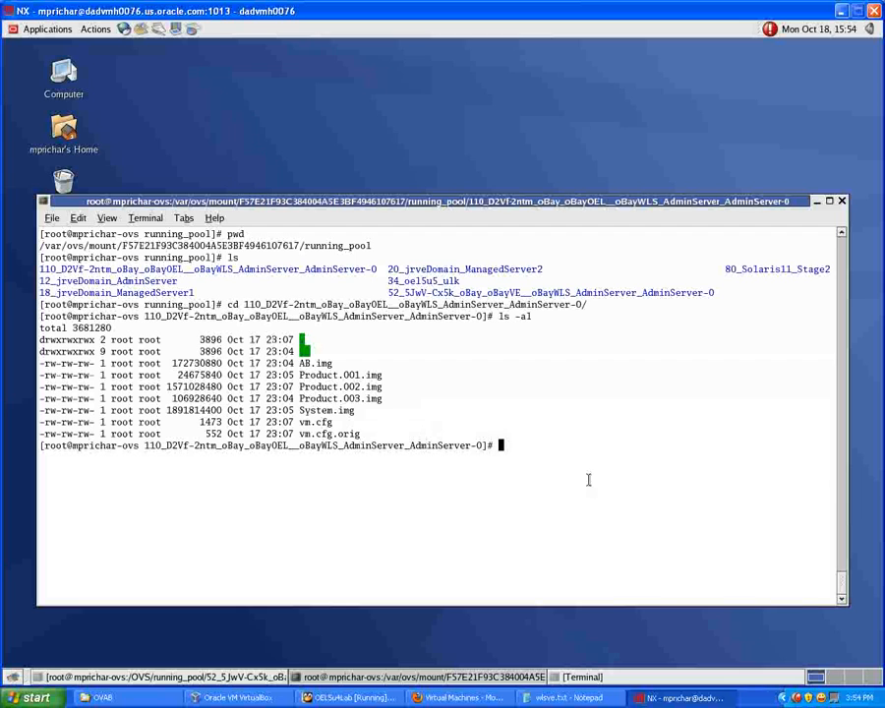
- List the server's running domains with xm list, and try filtering that output with grep location
type("xm list")
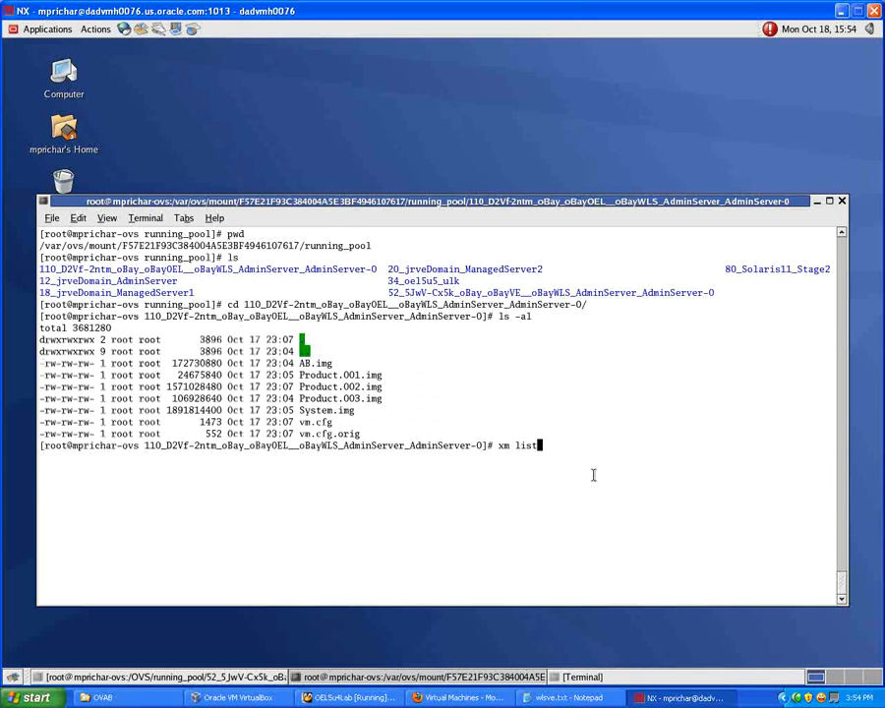
key("Return")
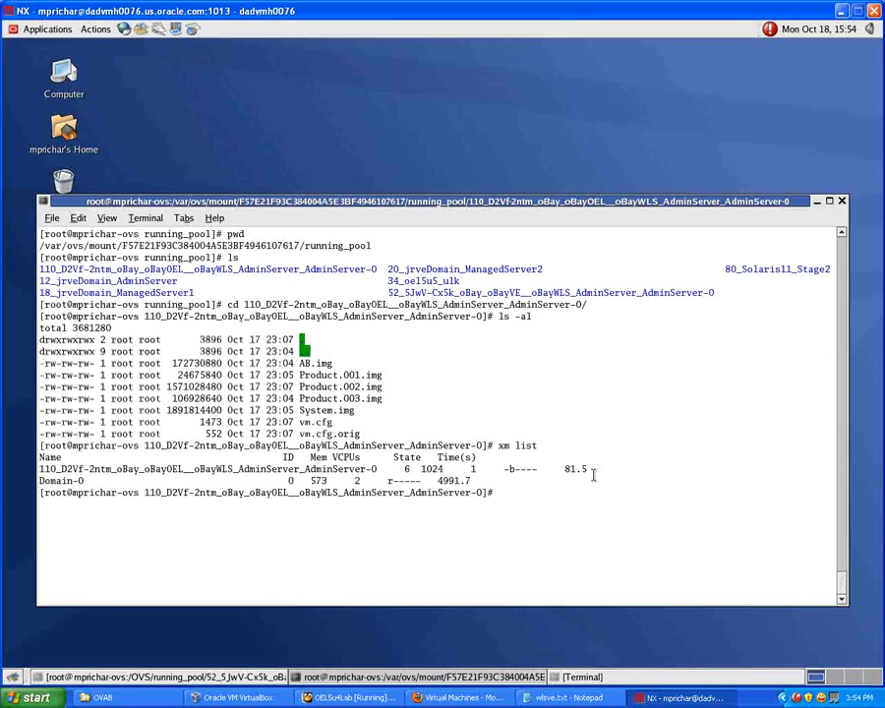
type("xm list | grep locat")
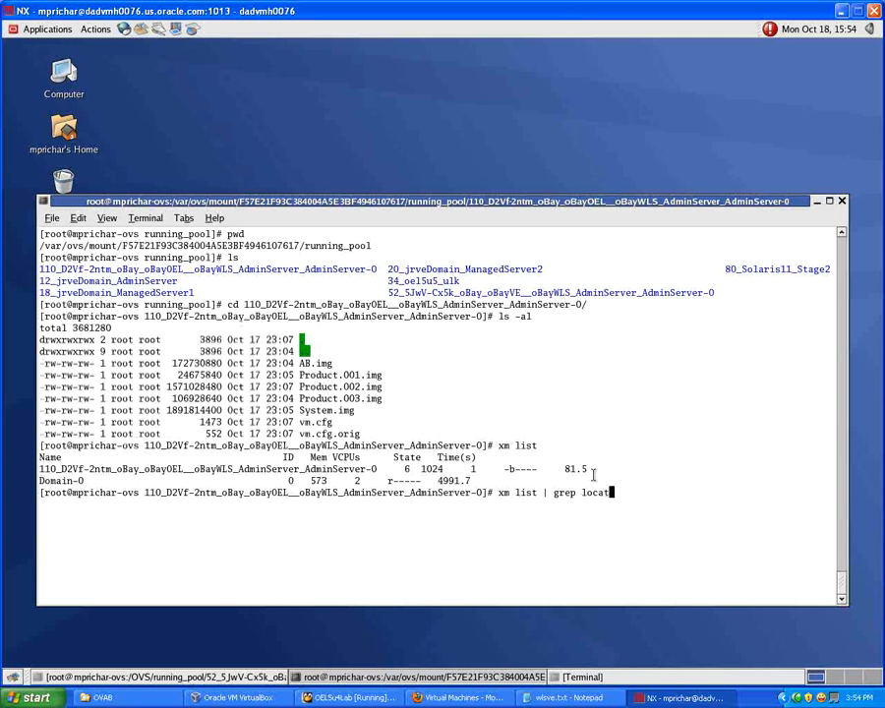
type("ion")
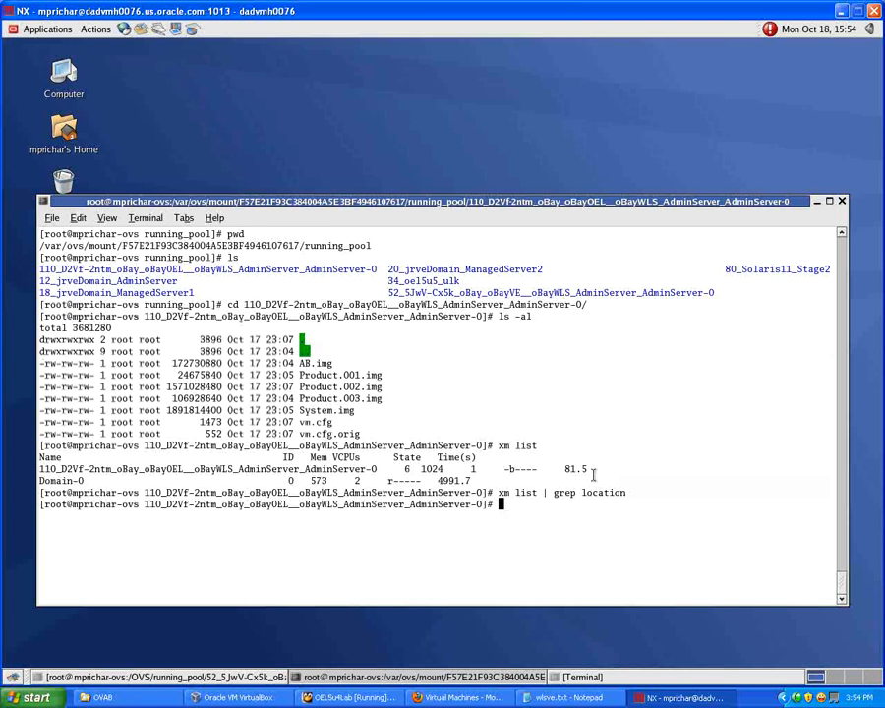
- Rerun the filtered listing in long format with xm list -l | grep location
key("Up")
key("Left")
key("Left")
key("Left")
key("Left")
key("Left")
key("Left")
key("Left")
key("Left")
key("Left")
key("Left")
key("Left")
key("Left")
key("Left")
key("Left")
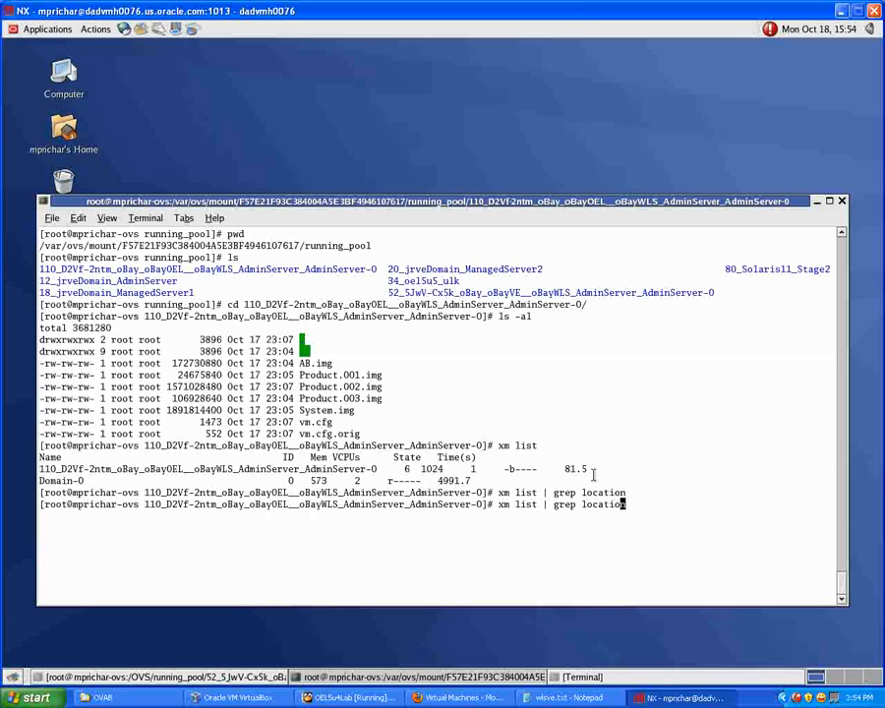
key("Left")
key("Left")
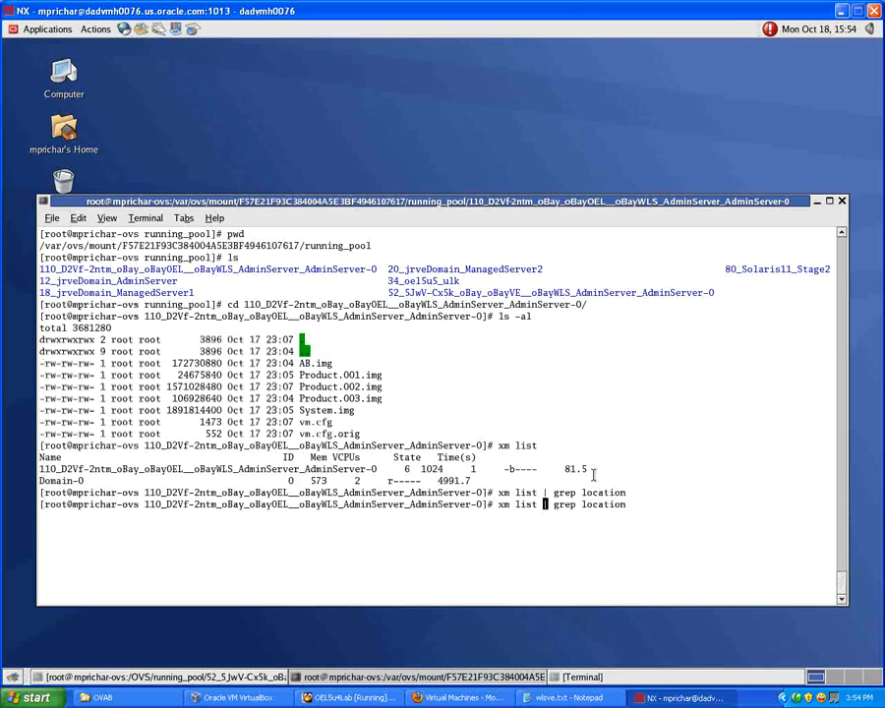
type("-l")
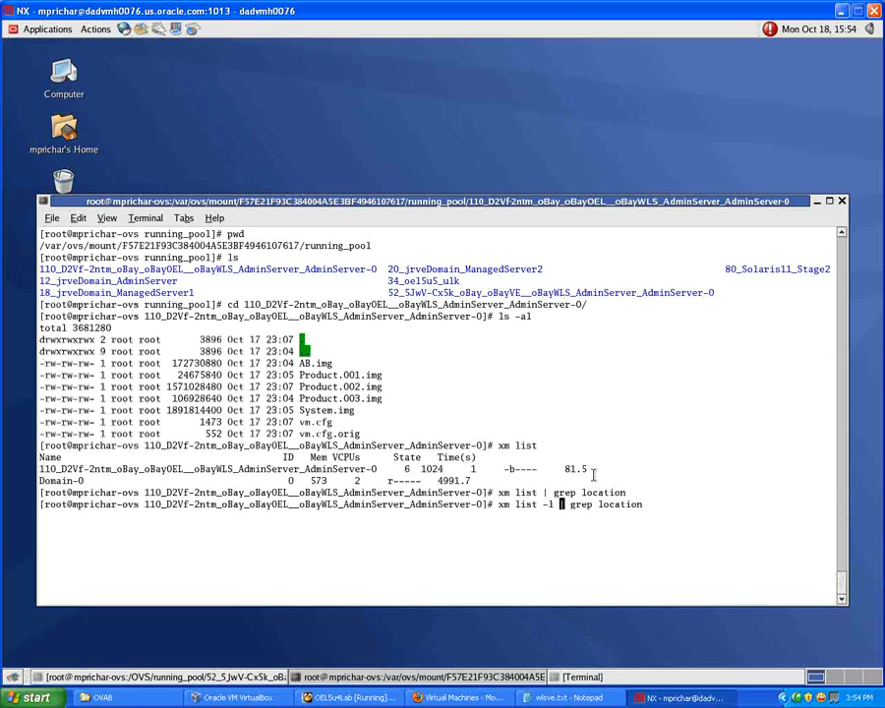
key("Return")
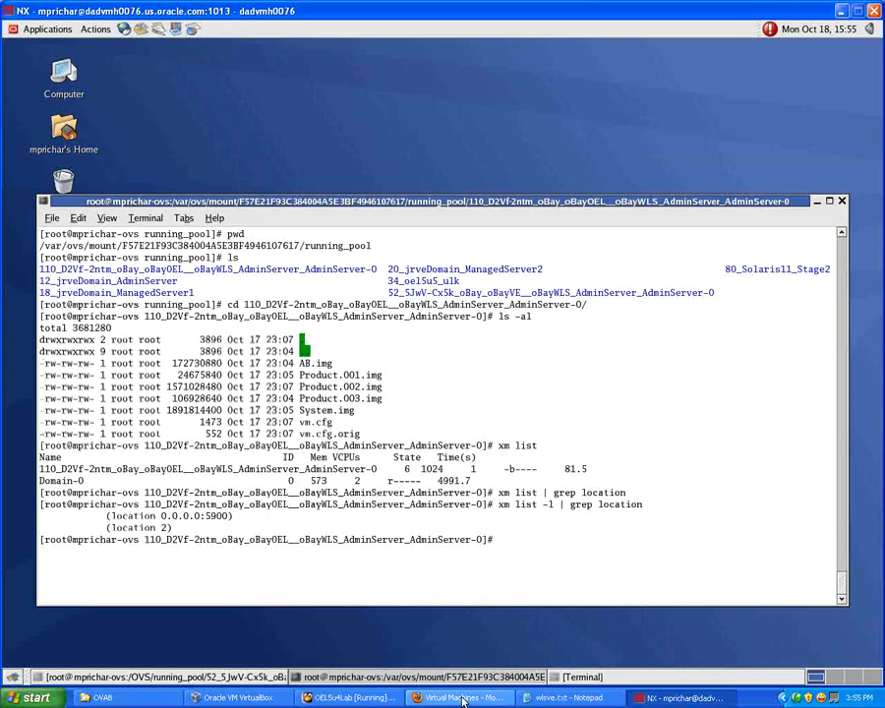
- Switch to Firefox and load the previously visited vm1 WebLogic console address (port 7001, /console/) in a new tab
left_click(463, 698)
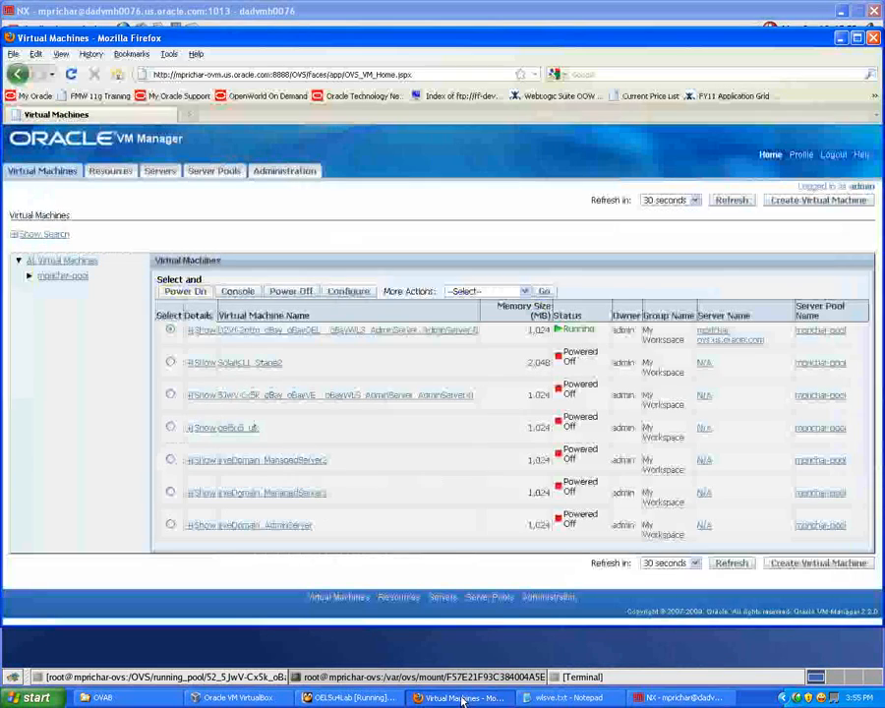
left_click(13, 54)
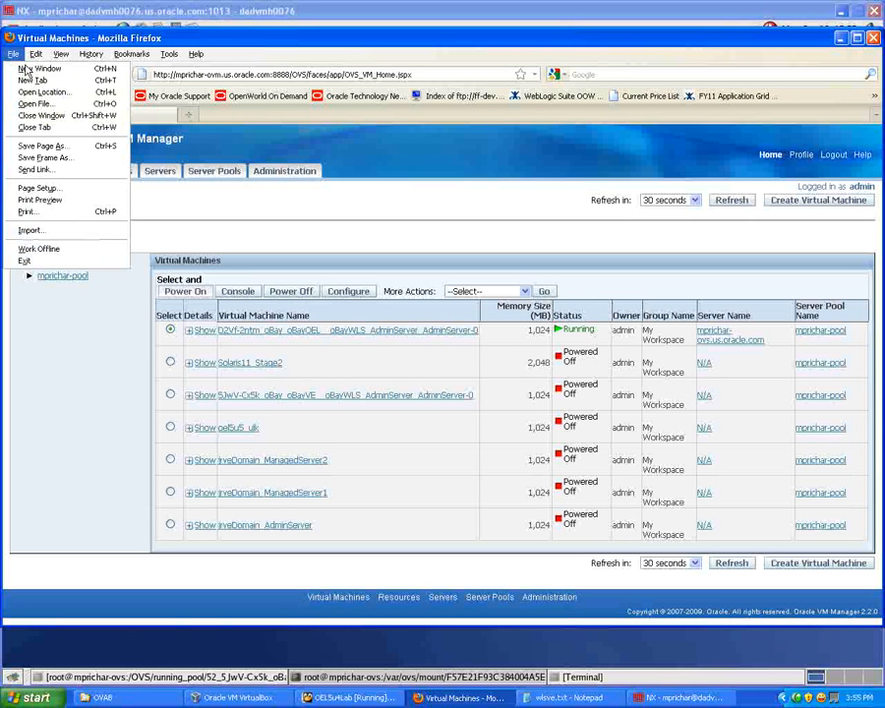
left_click(38, 80)
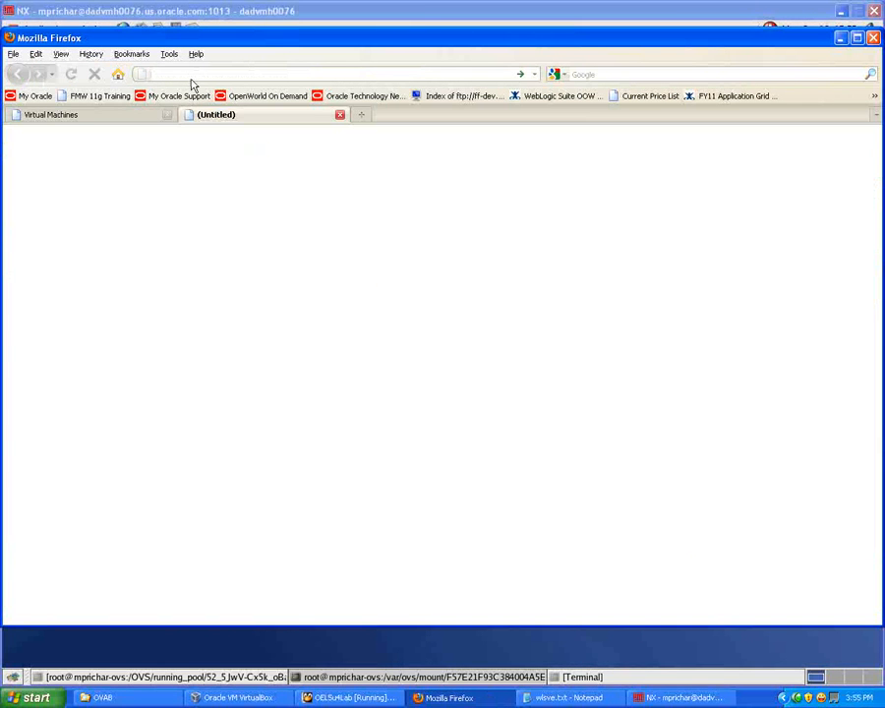
left_click(534, 75)
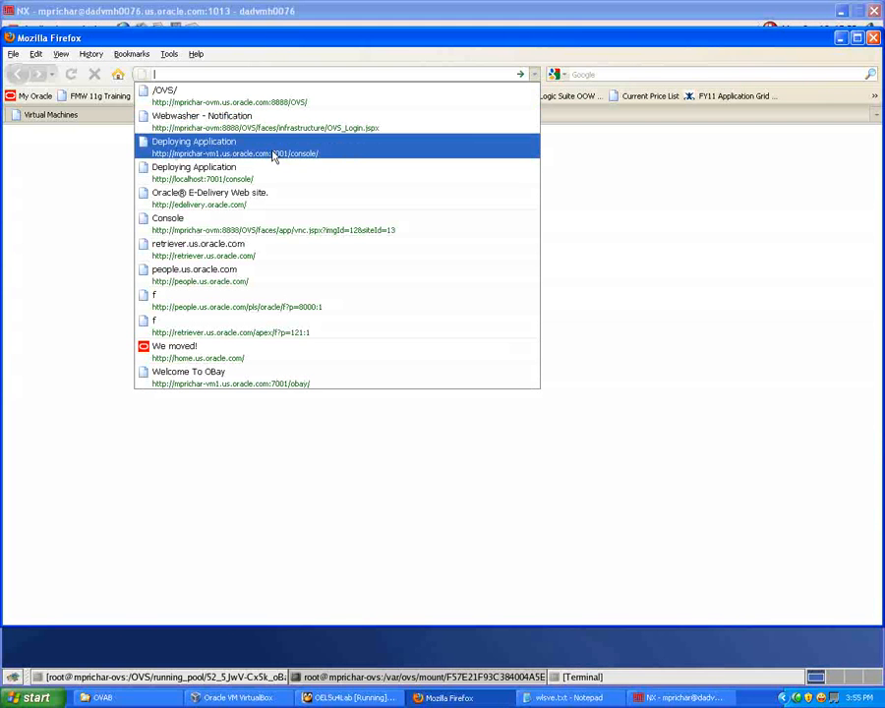
left_click(275, 157)
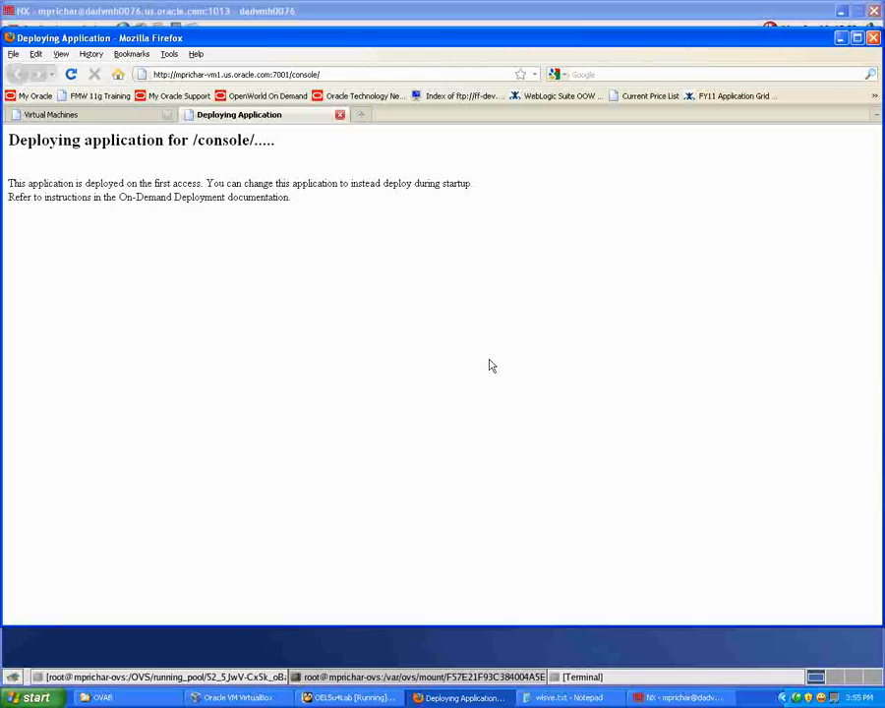
- Log in to the WebLogic Server Administration Console with the prefilled weblogic account
left_click(29, 697)
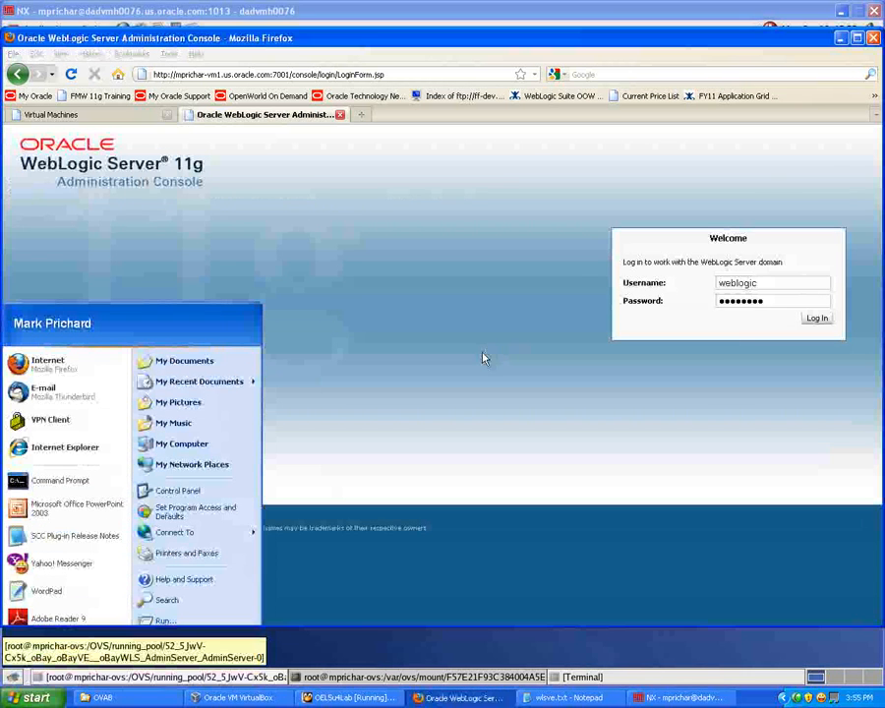
left_click(808, 324)
left_click(812, 320)
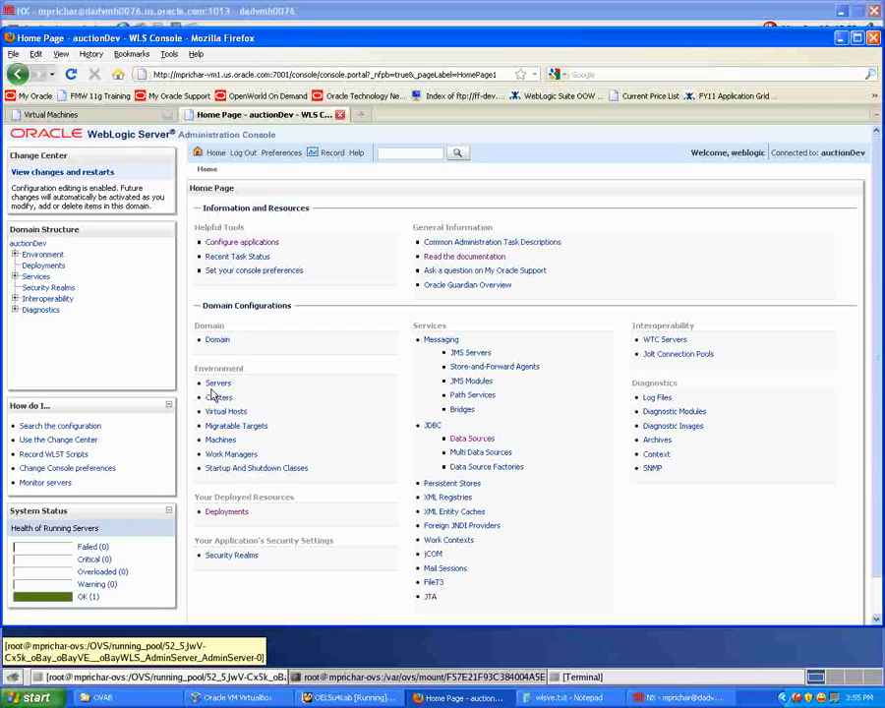
- Go to the JDBC data sources of the auctionDev domain and examine the FODDS data source's connection pool configuration
left_click(14, 277)
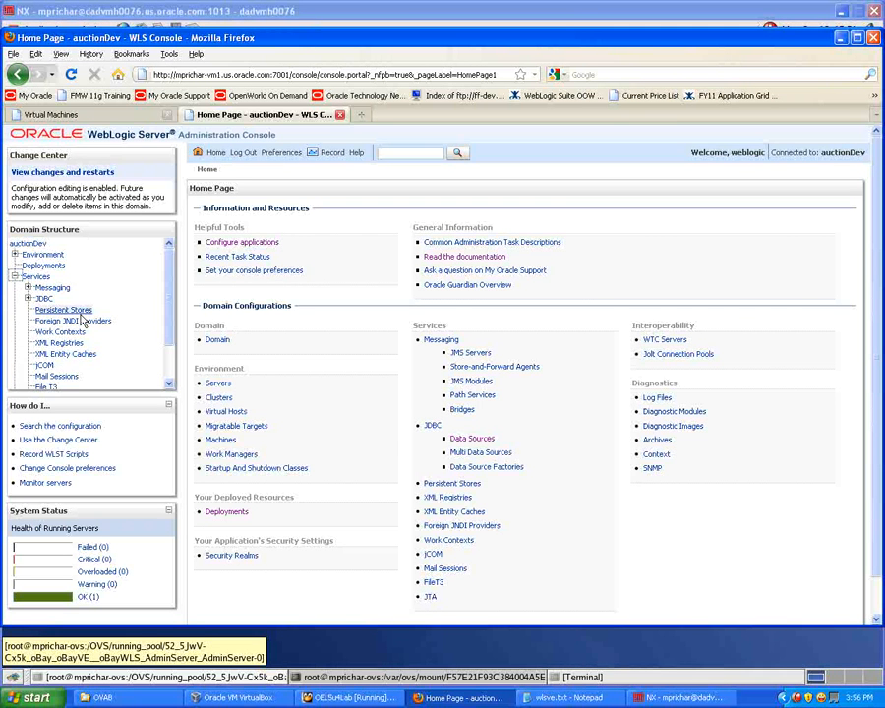
left_click(46, 298)
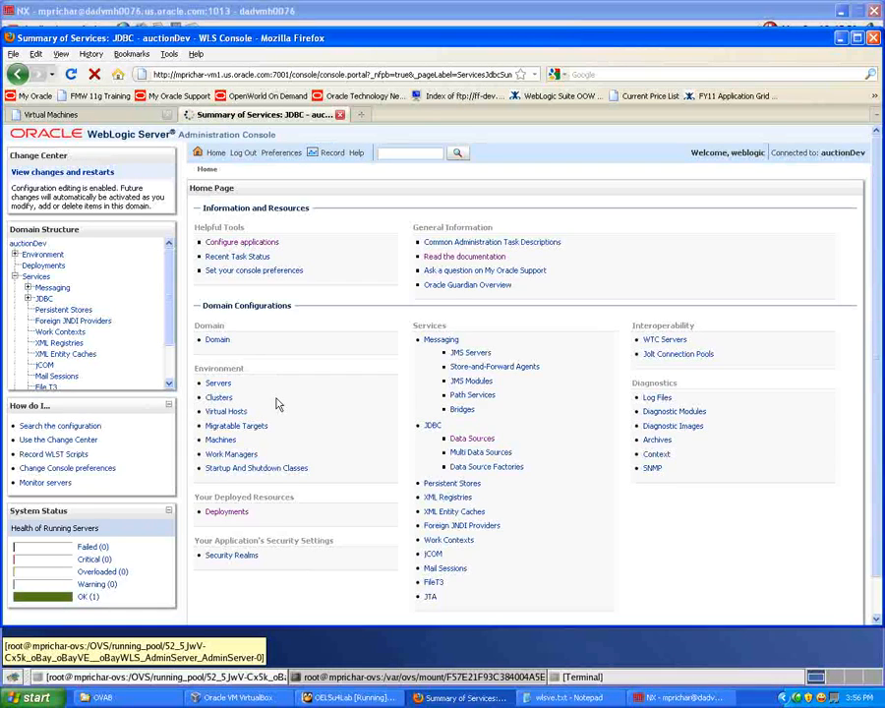
left_click(220, 262)
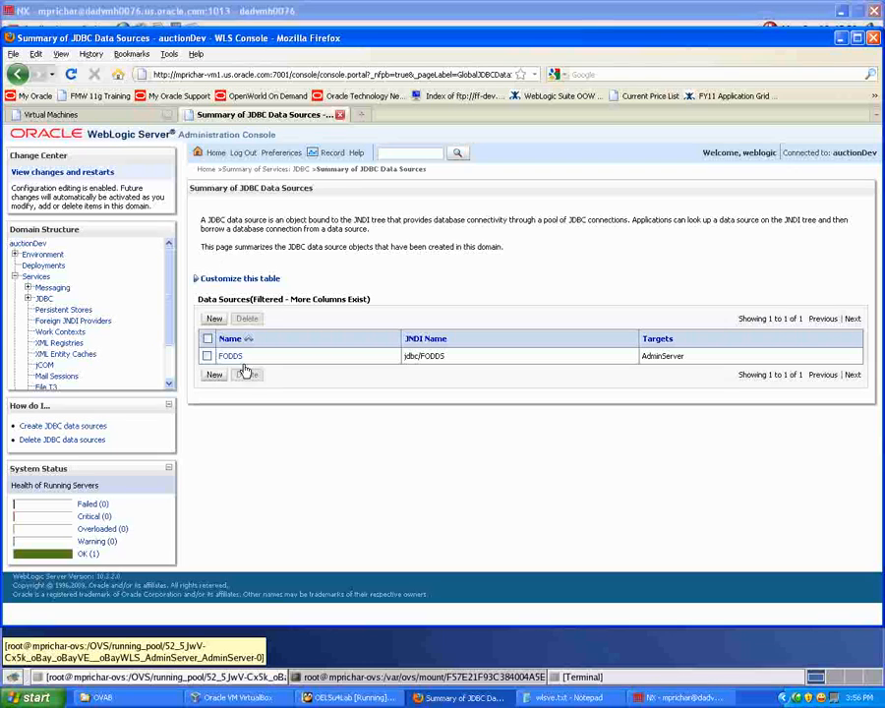
left_click(231, 356)
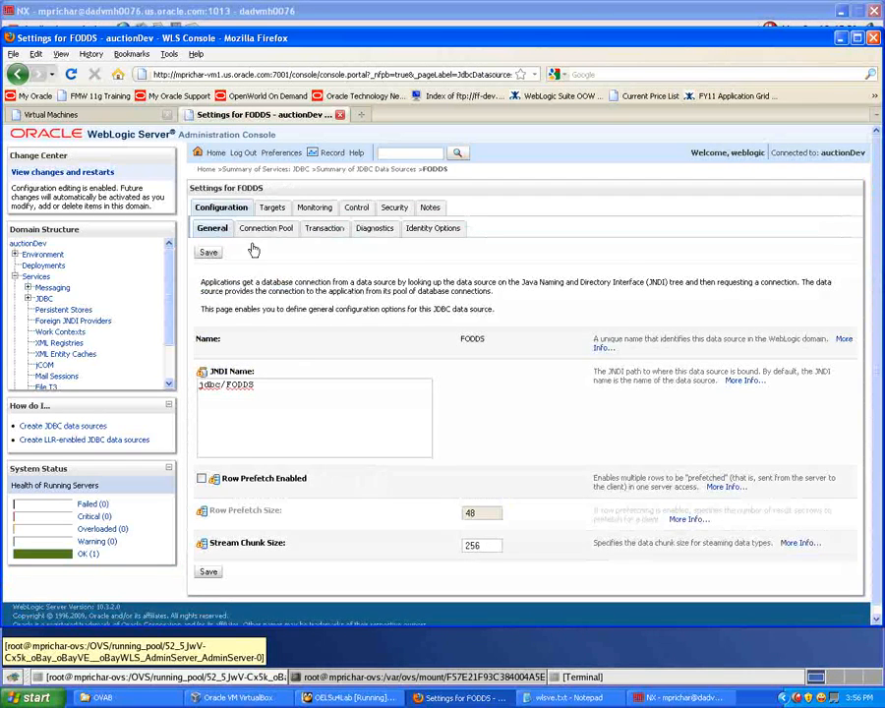
left_click(264, 229)
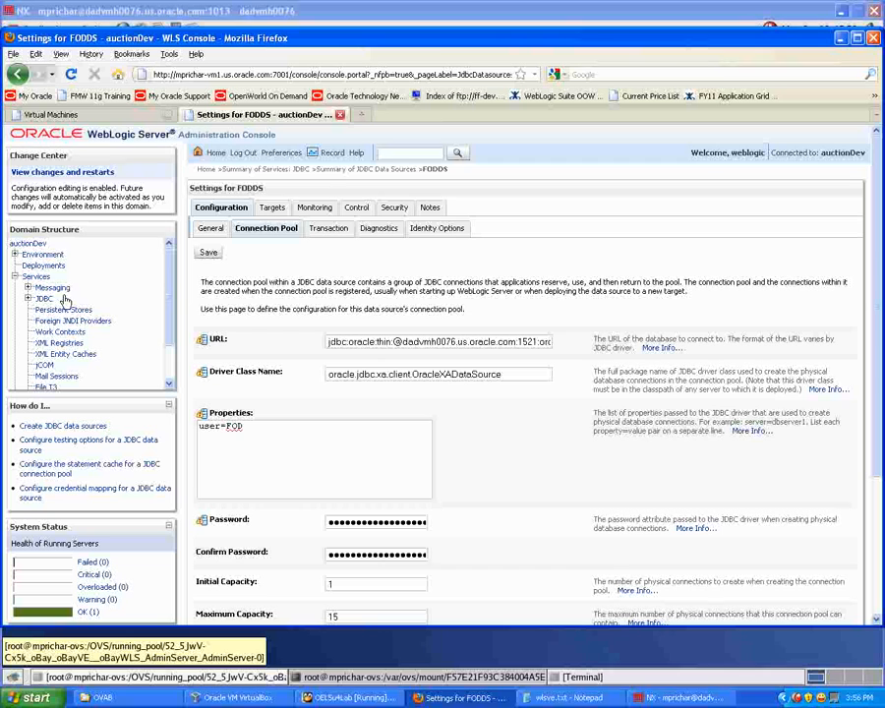
- View the domain's deployments and examine the overview settings of the AuctionEAR (Version1) application
left_click(39, 267)
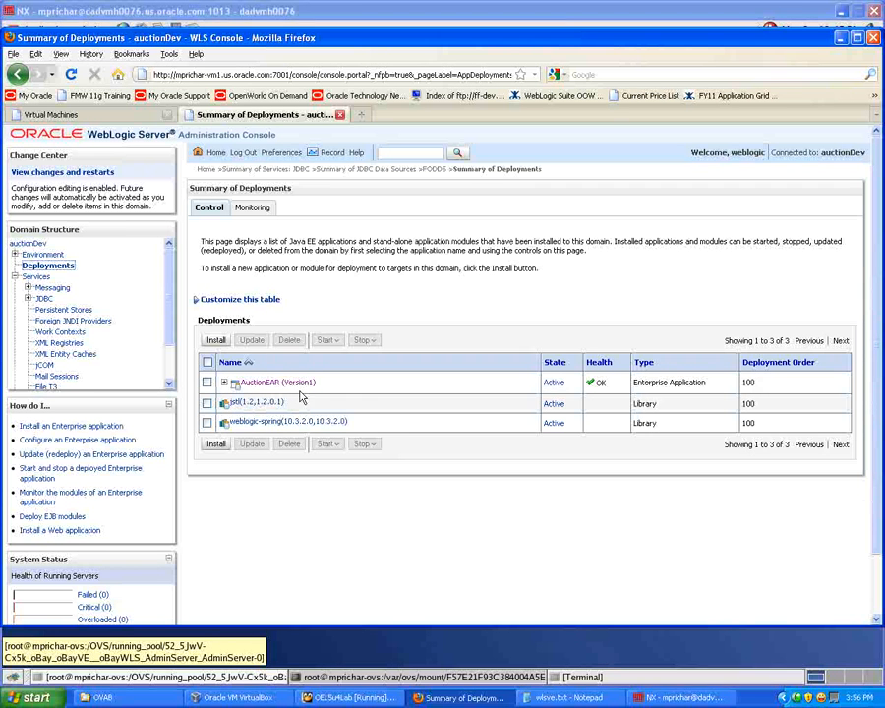
left_click(223, 382)
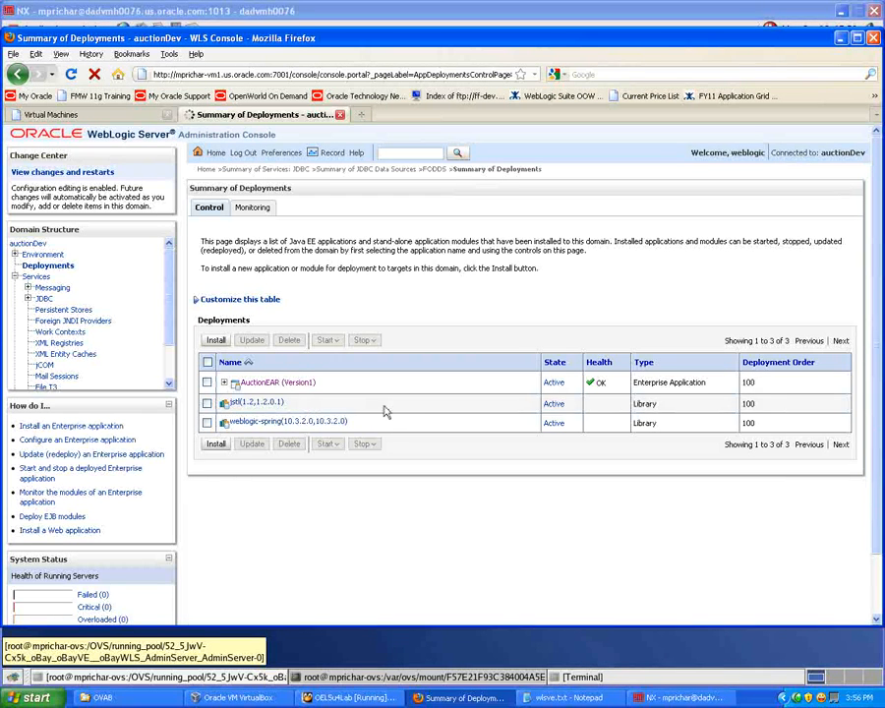
left_click(262, 382)
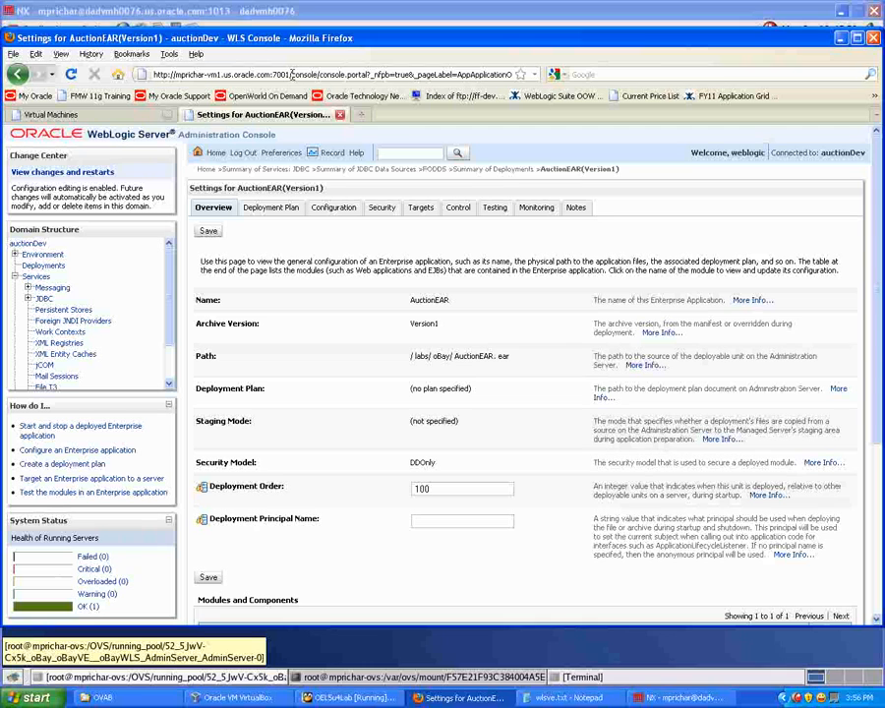
- Load the oBay application in the same tab by replacing the console path in the address with obay
left_click_drag(292, 73, 539, 84)
type("obay")
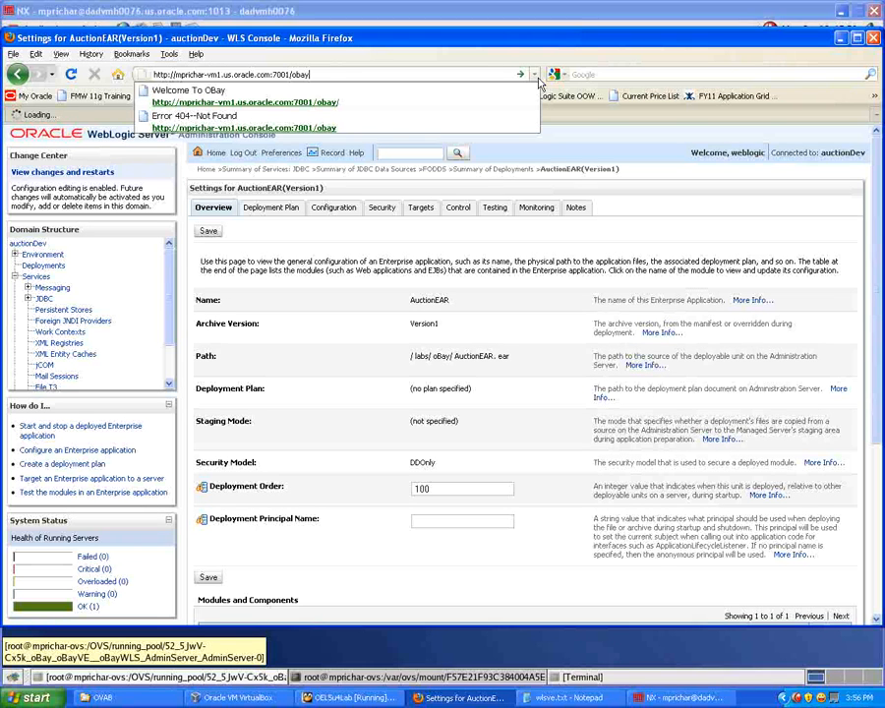
key("Return")
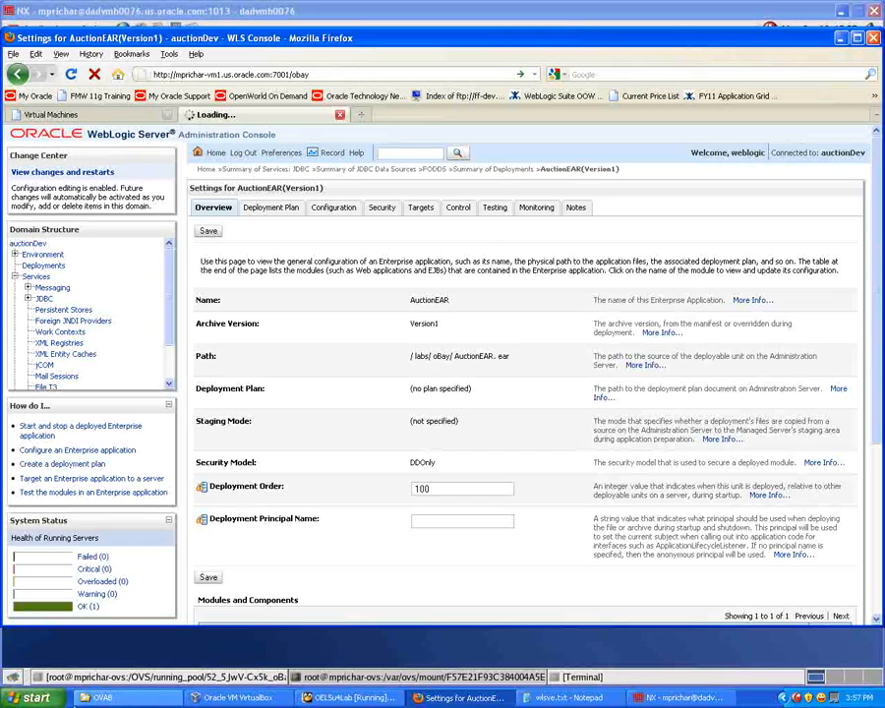
- Try to launch the RealVNC listening VNC Viewer while the oBay page loads, and dismiss the message it raises
left_click(41, 699)
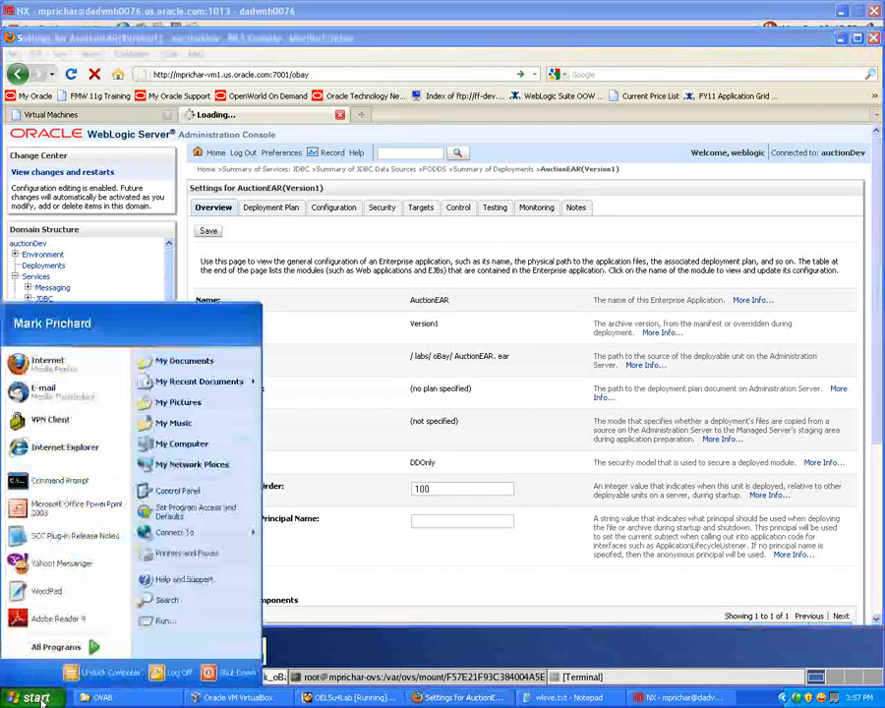
left_click(71, 650)
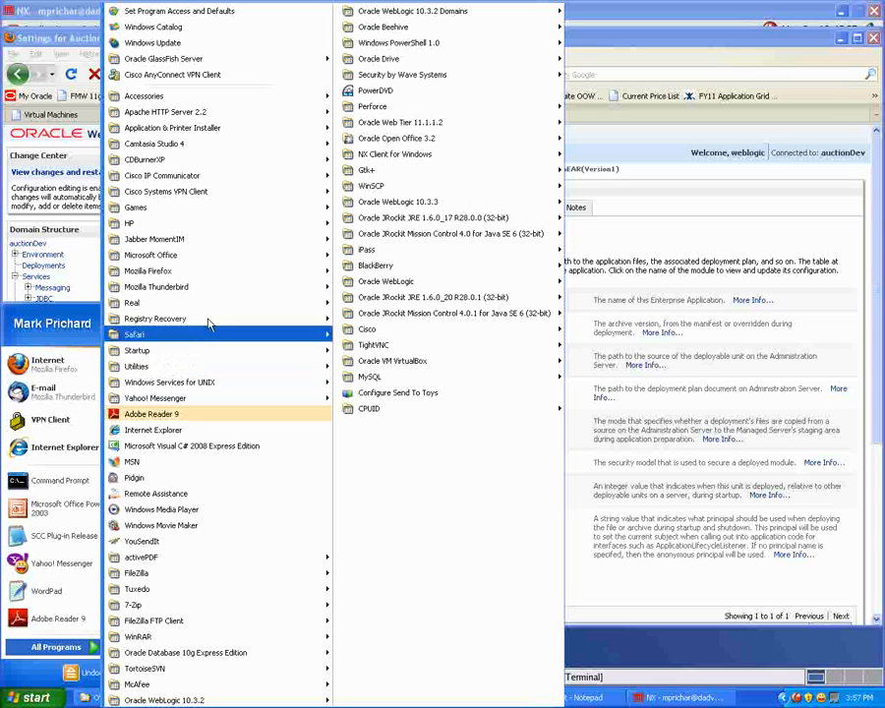
mouse_move(199, 366)
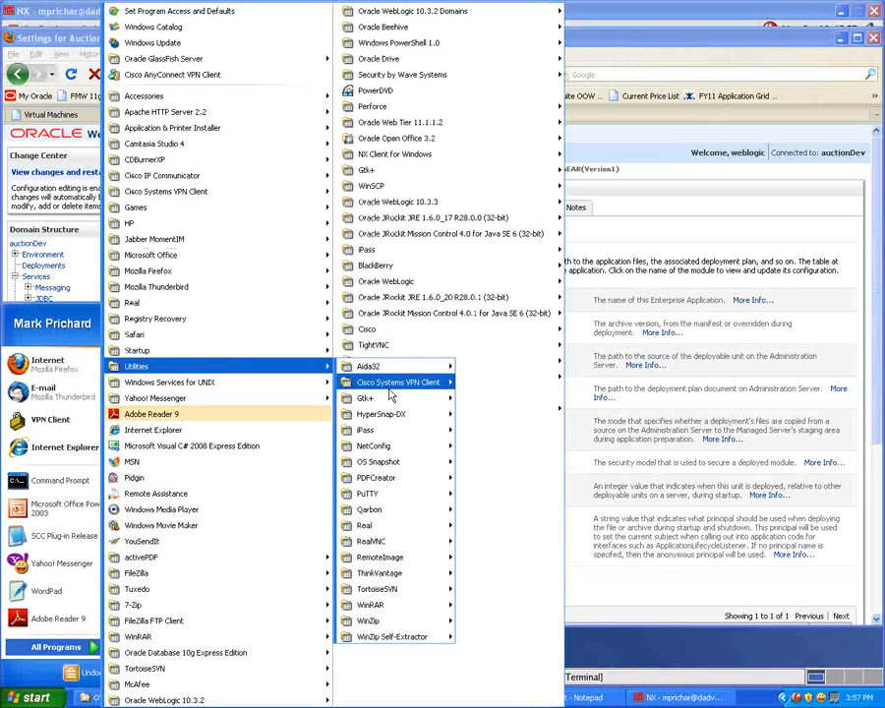
mouse_move(412, 542)
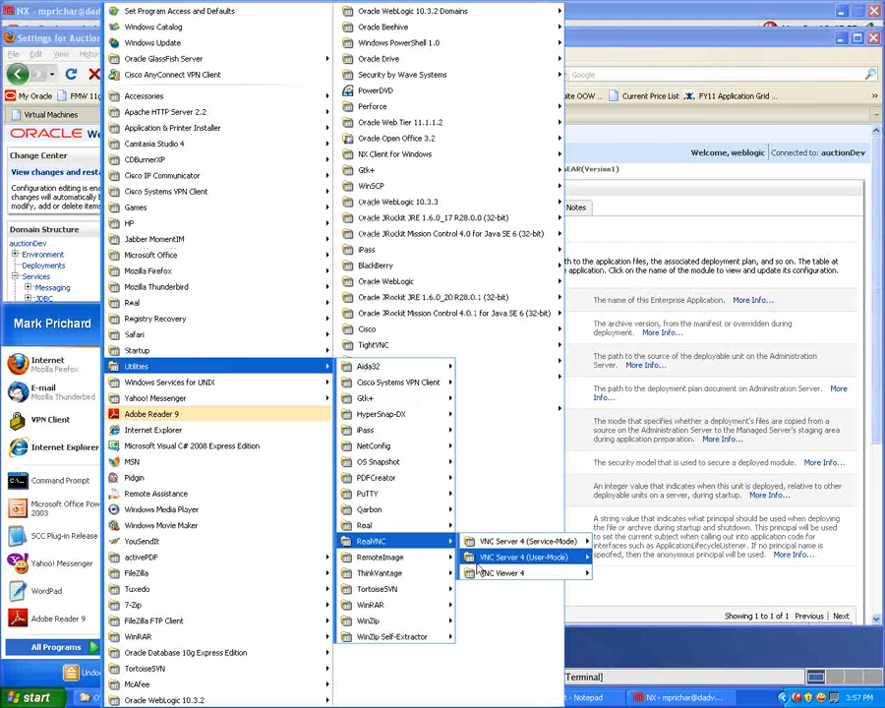
mouse_move(502, 572)
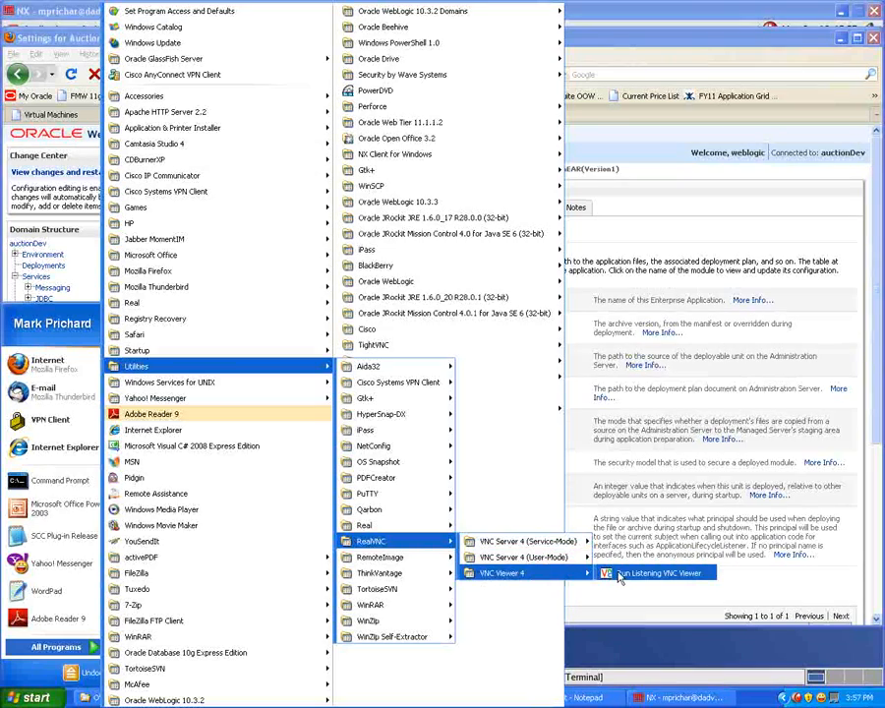
left_click(618, 573)
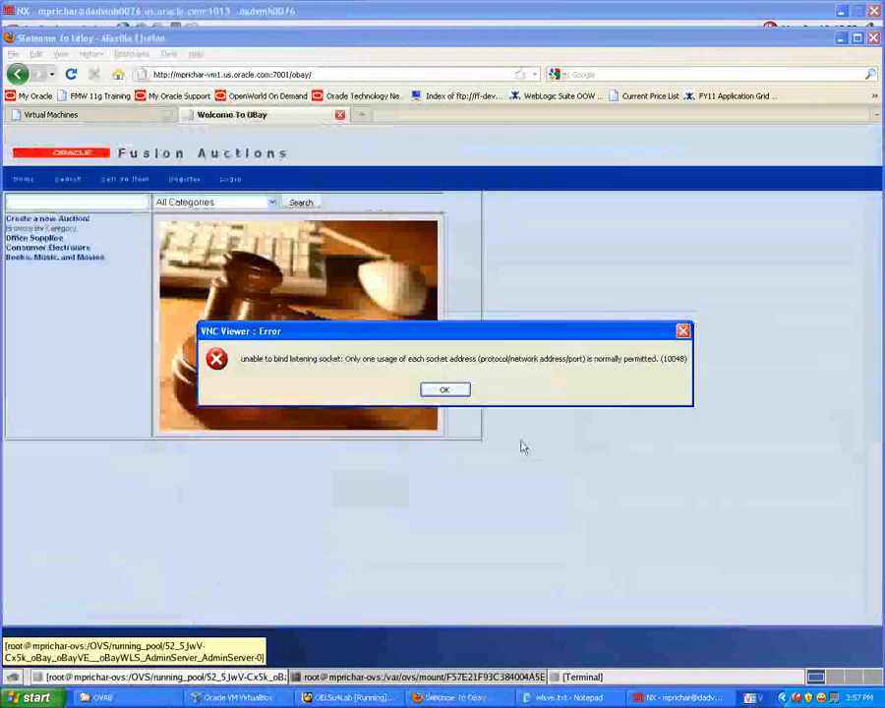
left_click(446, 390)
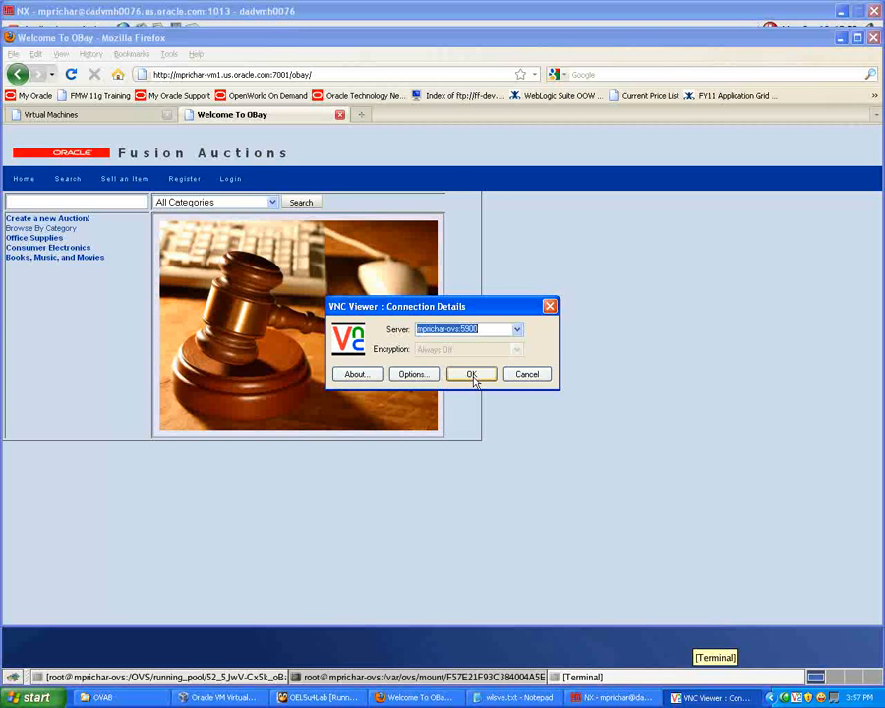
- Try to connect VNC Viewer to the prefilled OVS server on port 5900 with the VNC password, attempt a reconnection, and decline another
left_click(471, 374)
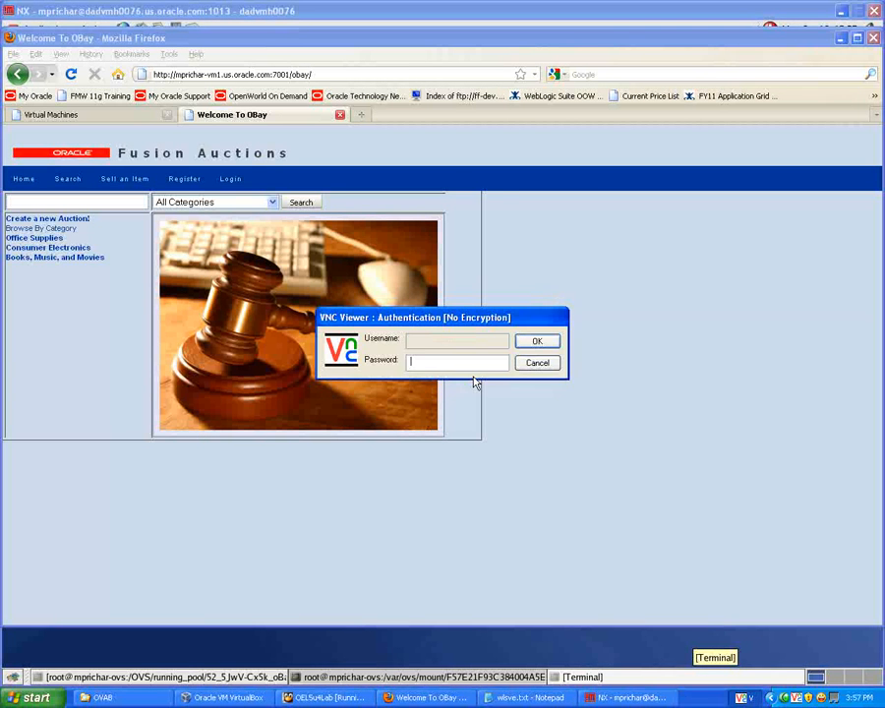
type("*")
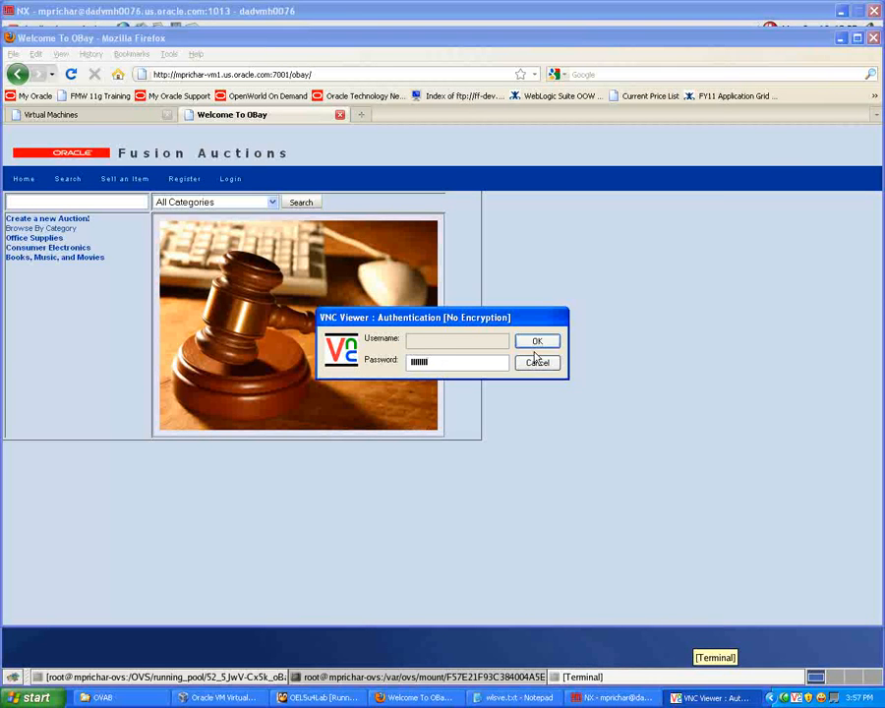
left_click(535, 341)
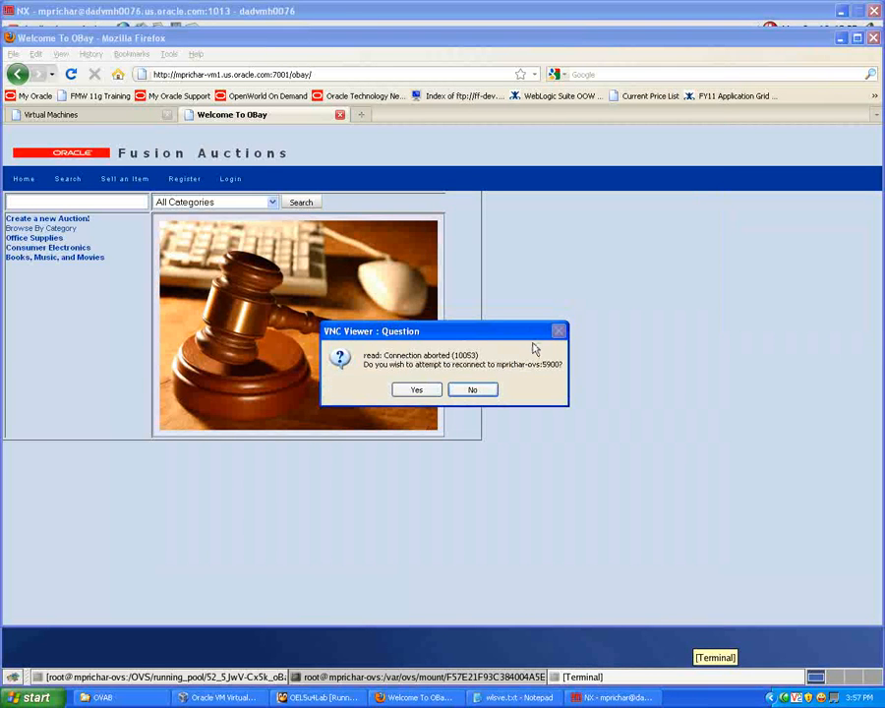
left_click(425, 390)
left_click(480, 389)
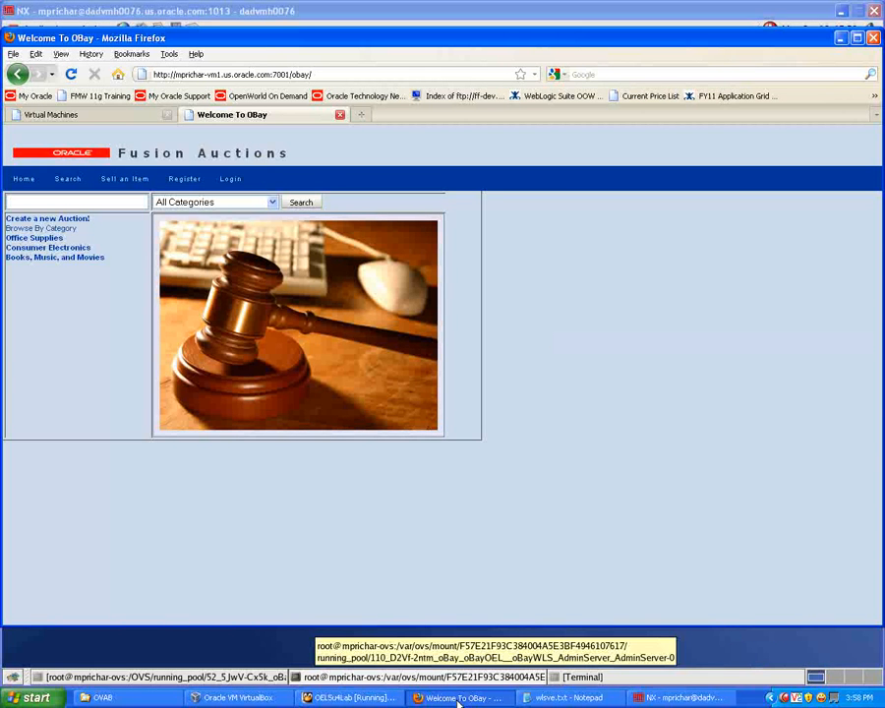
- Switch to Oracle Virtual Assembly Builder Studio in the OEL5u4Lab machine and stop the deployed oBay assembly that uses the oBayOEL plan
left_click(364, 698)
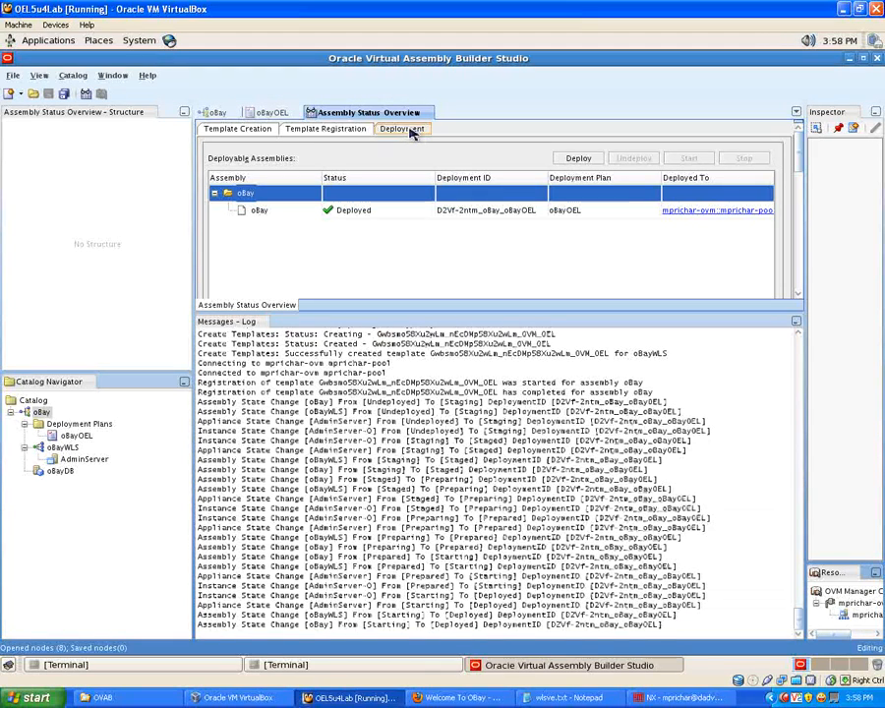
left_click(364, 211)
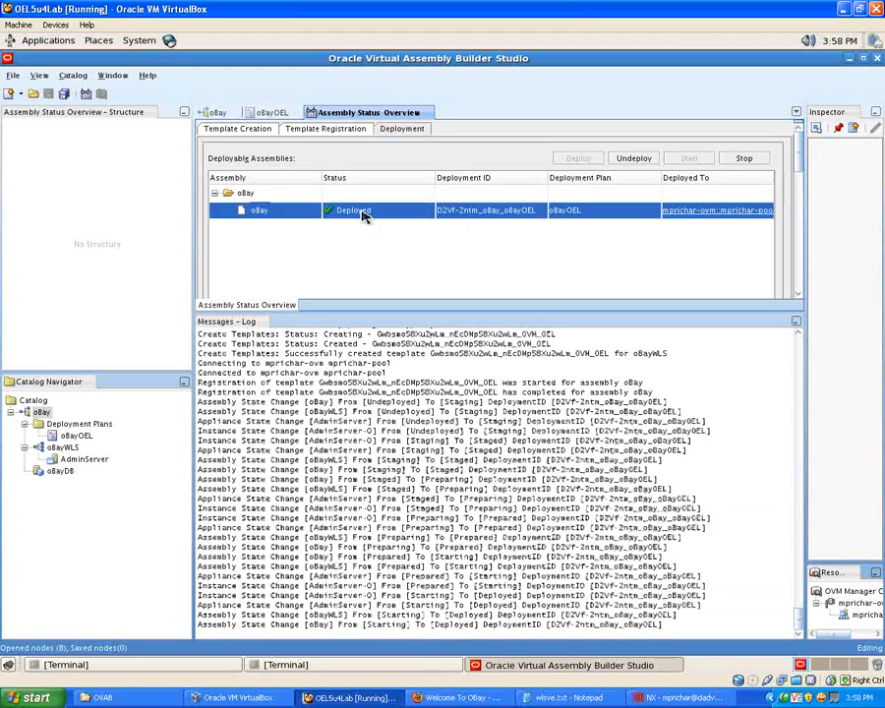
left_click(747, 159)
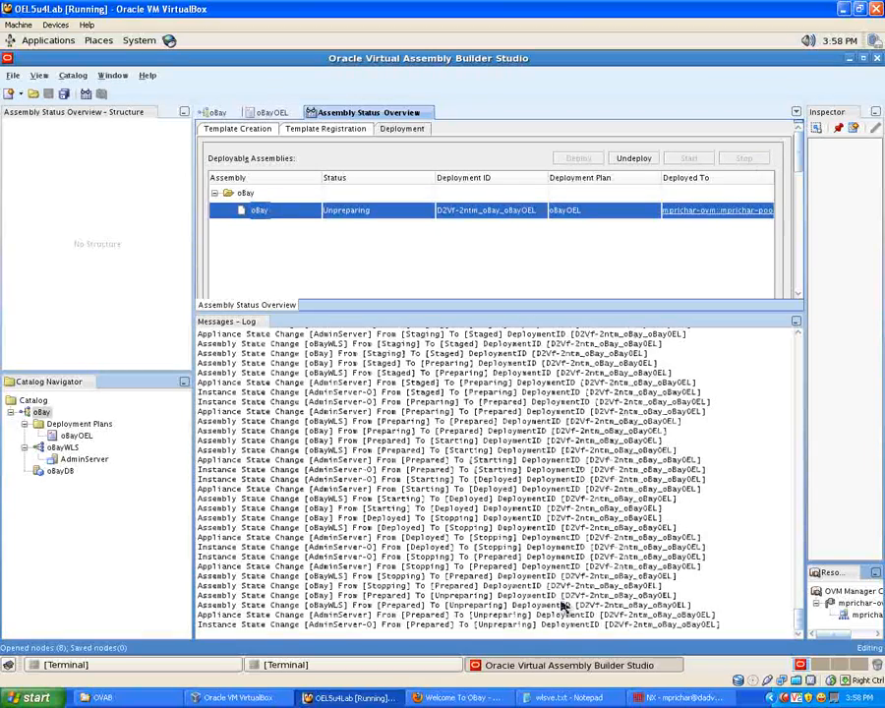
- Switch to Oracle VM Manager in Firefox and refresh the virtual machine list to check the oBayOEL AdminServer machine's status
left_click(462, 697)
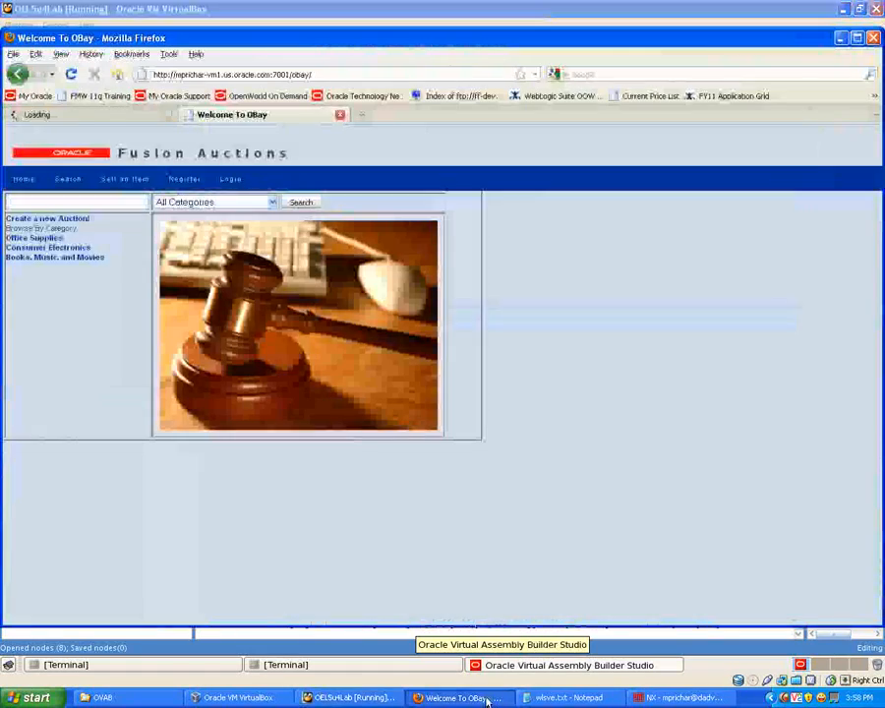
left_click(115, 114)
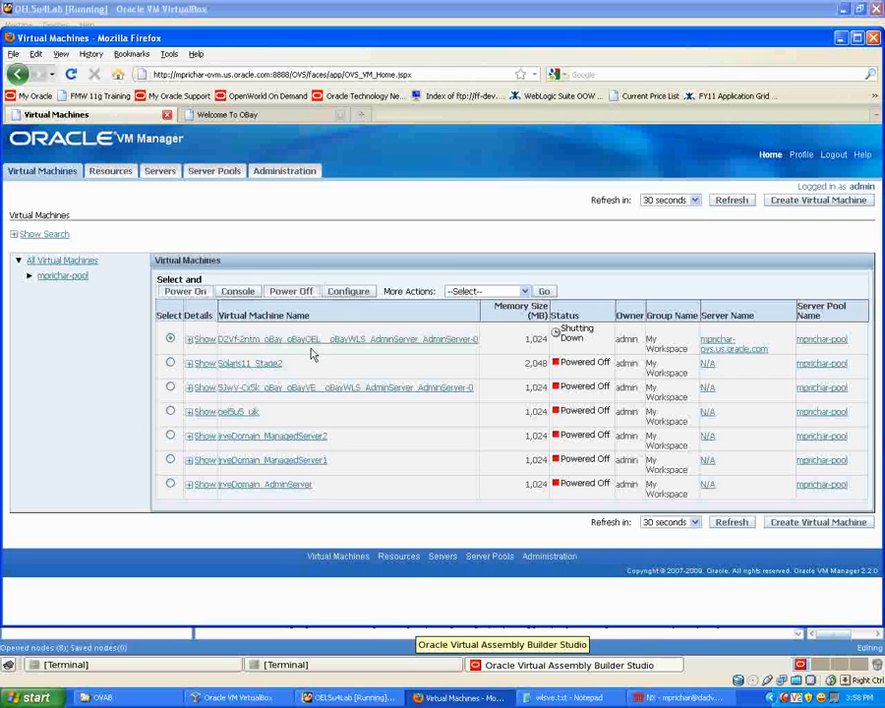
left_click(730, 202)
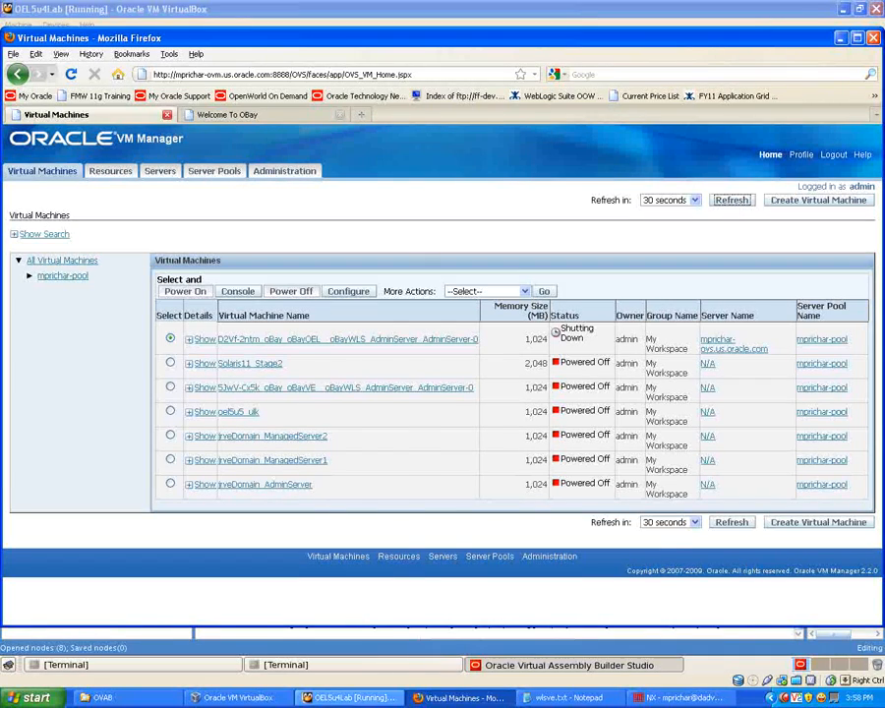
- Return to Oracle Virtual Assembly Builder Studio to check the oBay deployment's state and view its template registration
left_click(330, 700)
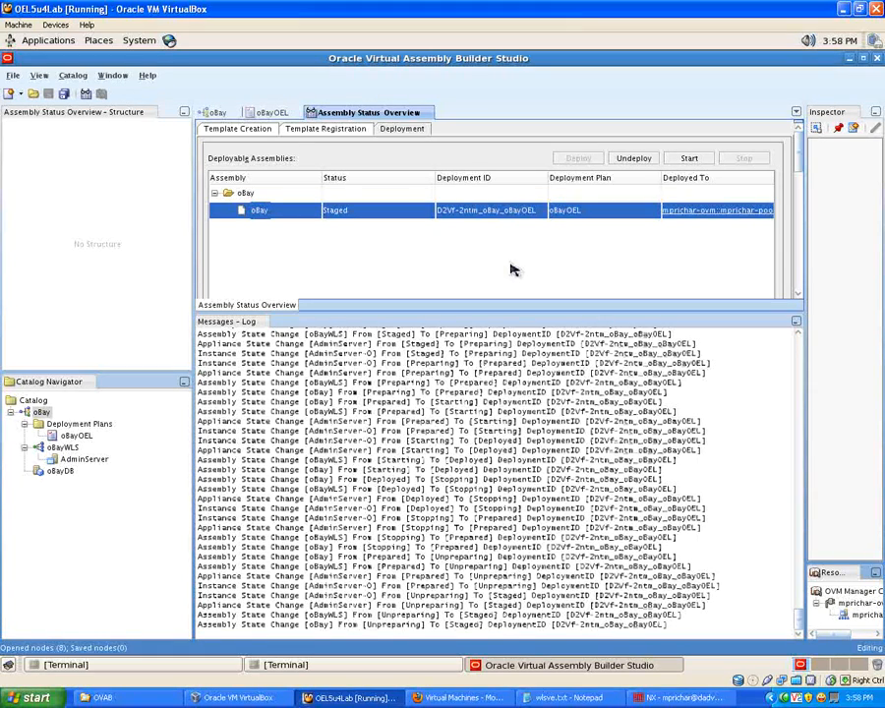
left_click(332, 130)
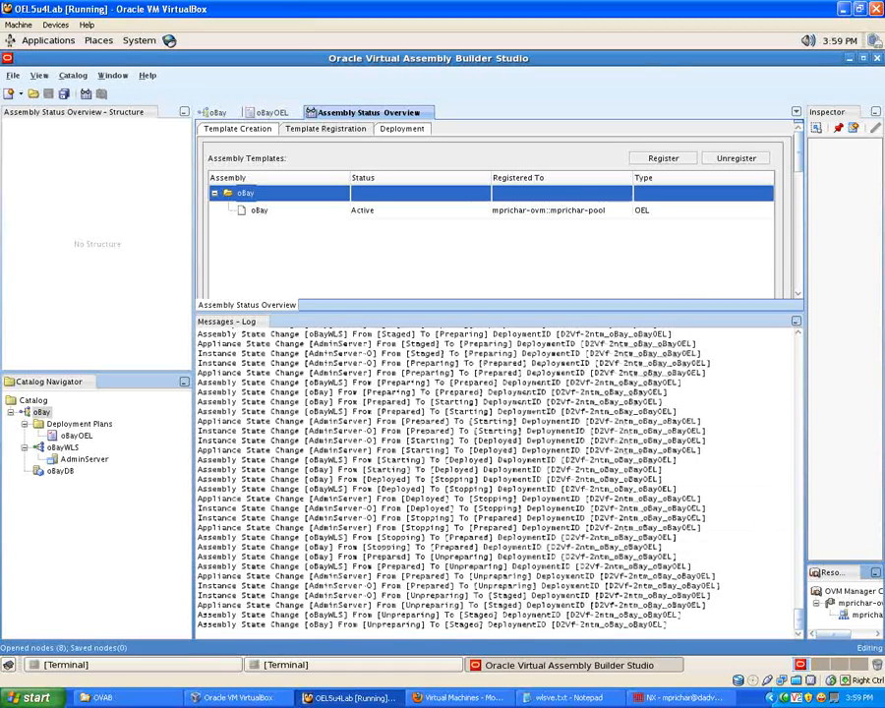
double_click(781, 698)
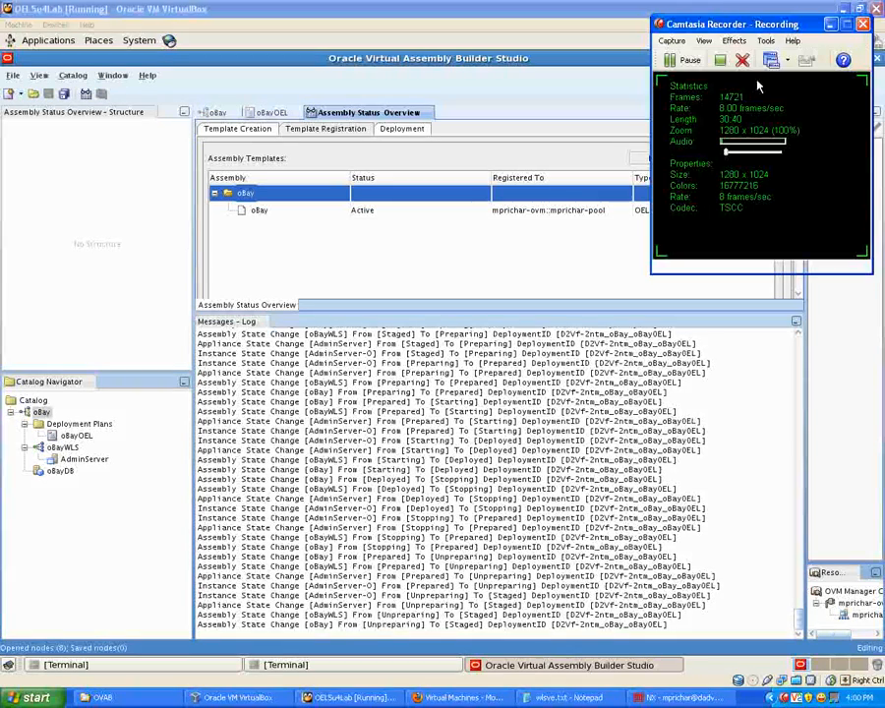